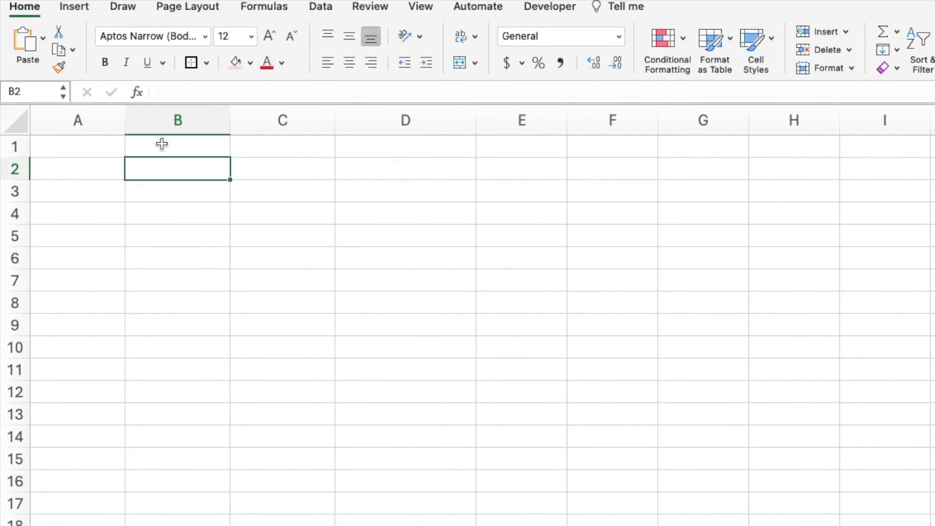
# - Drag the column D border left until it is about 11.67 wide on the blank sheet
pyautogui.moveTo(165, 141); pyautogui.dragTo(571, 143)
pyautogui.moveTo(475, 119); pyautogui.dragTo(439, 119)
pyautogui.moveTo(64, 171); pyautogui.dragTo(69, 437)
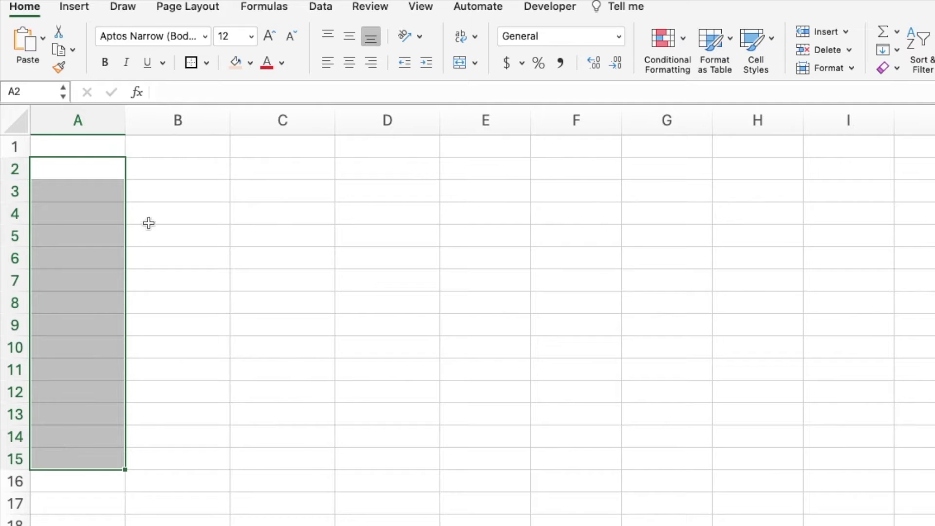
pyautogui.click(186, 144)
# - Enter Monday and Tuesday in B1:C1 and fill the weekdays through Friday in F1
pyautogui.write('Monday')
pyautogui.press('Tab')
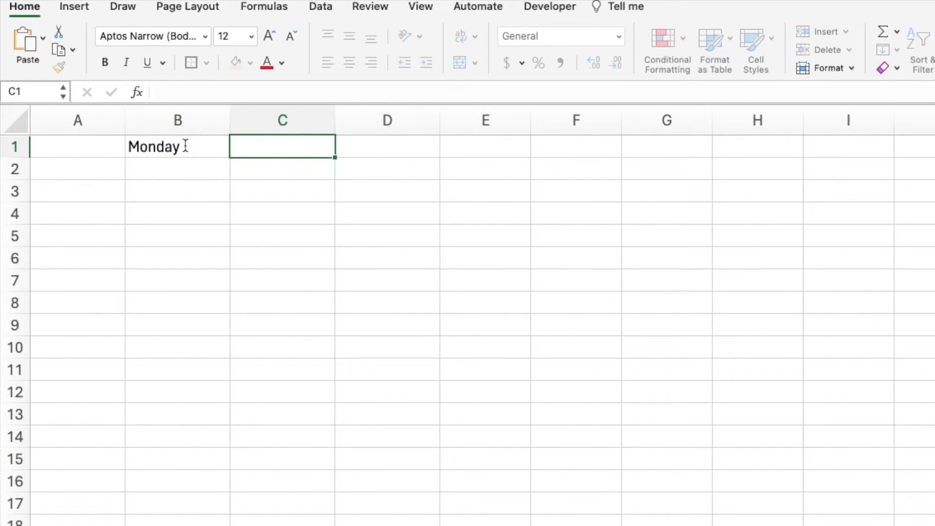
pyautogui.write('Tuesday')
pyautogui.press('Return')
pyautogui.click(206, 147)
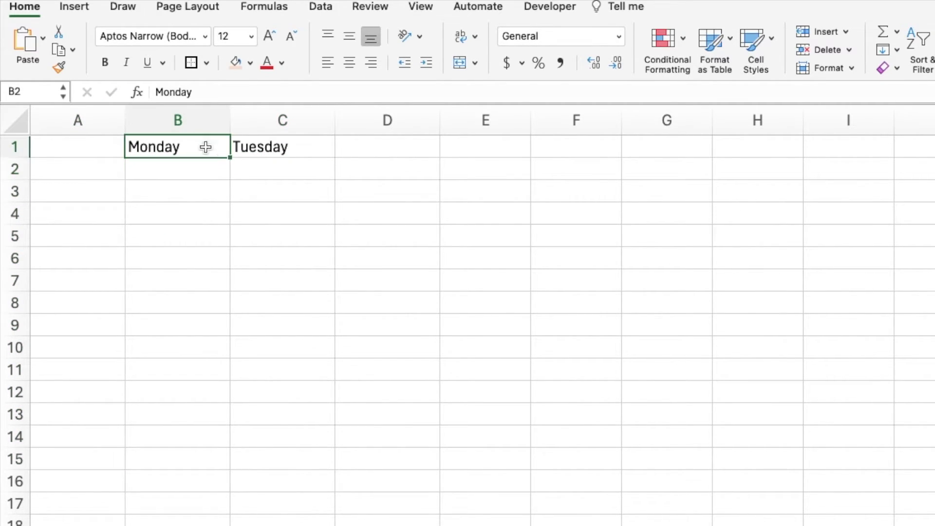
pyautogui.moveTo(206, 147); pyautogui.dragTo(232, 147)
pyautogui.click(482, 191)
pyautogui.click(283, 186)
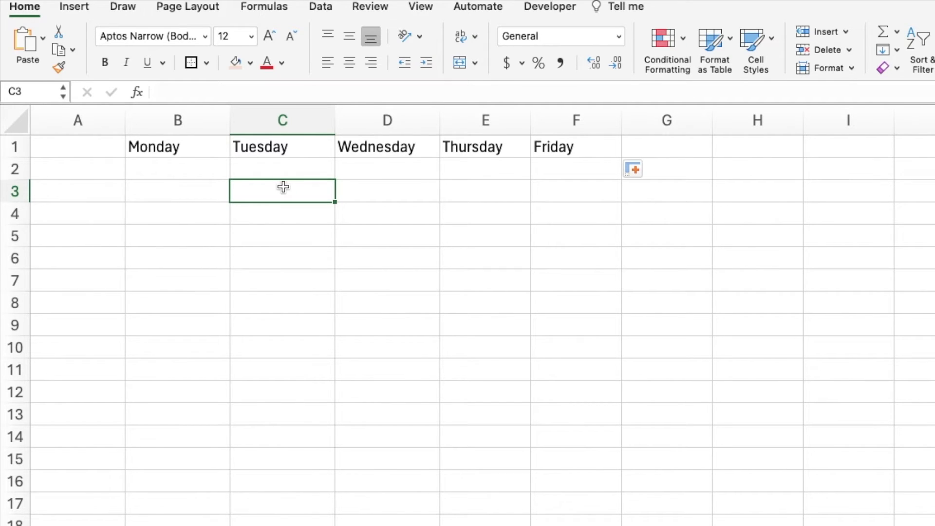
# - Enter 9:00 and 10:00 in A2:A3 and extend the hourly series down column A
pyautogui.click(120, 163)
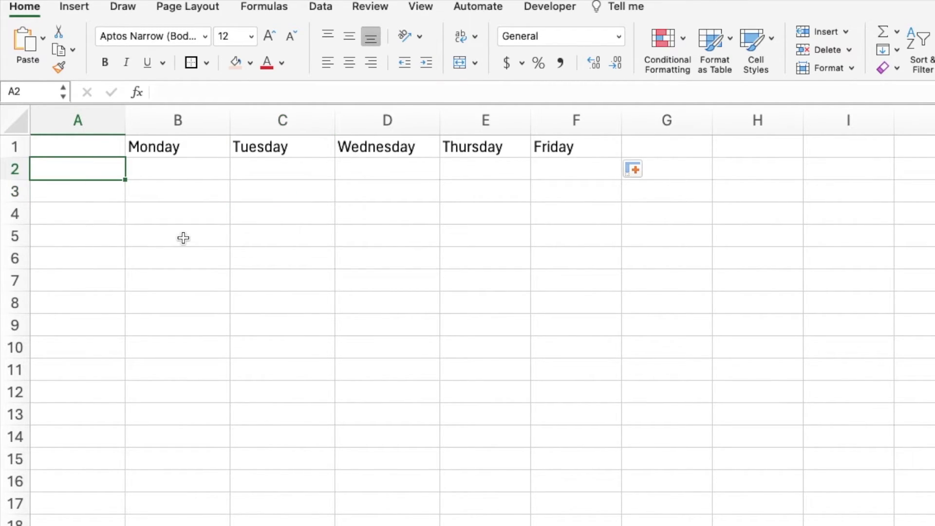
pyautogui.write('9:00')
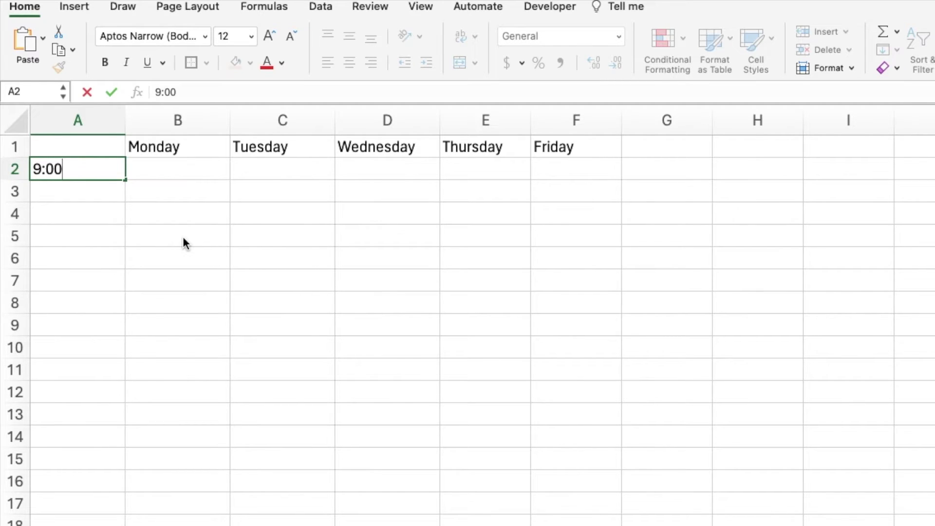
pyautogui.press('Return')
pyautogui.write('10:00')
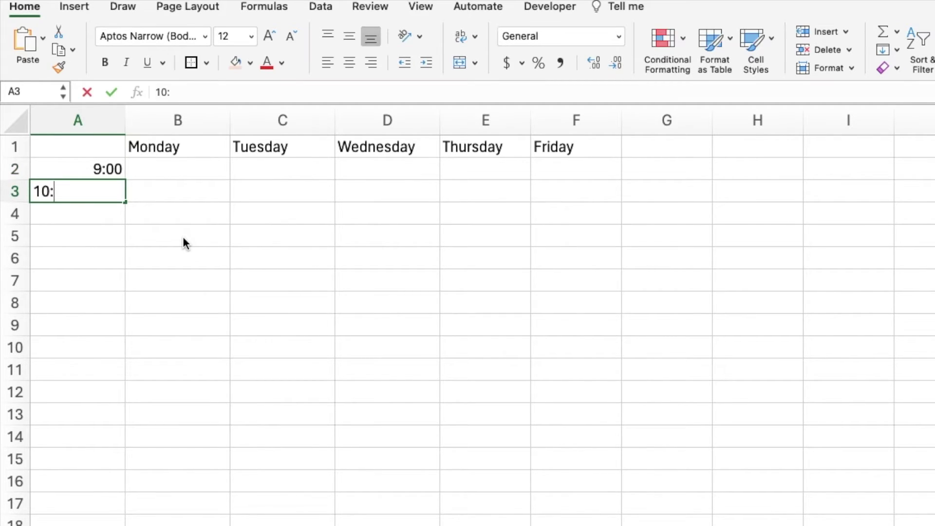
pyautogui.press('Return')
pyautogui.moveTo(95, 169); pyautogui.dragTo(115, 378)
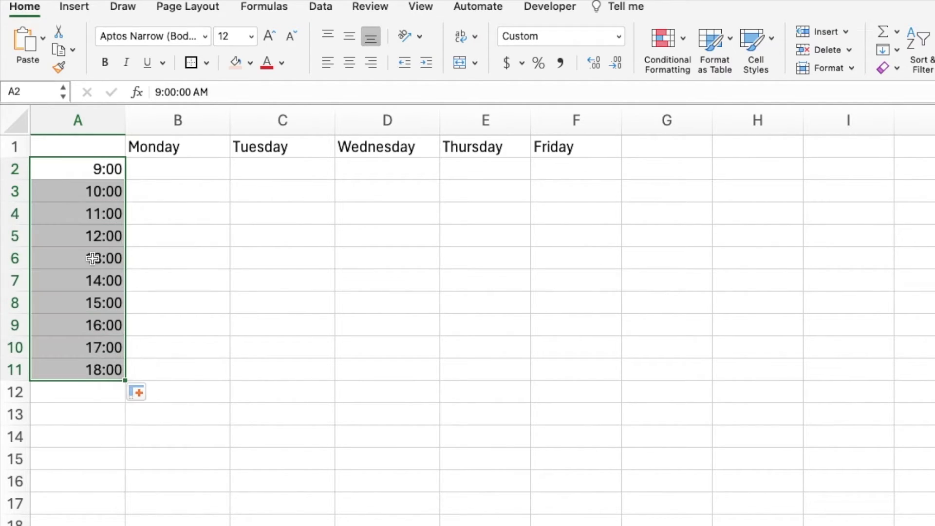
# - Rewrite the afternoon times as 1:00 and 2:00 in A6:A7 and continue that series
pyautogui.click(95, 255)
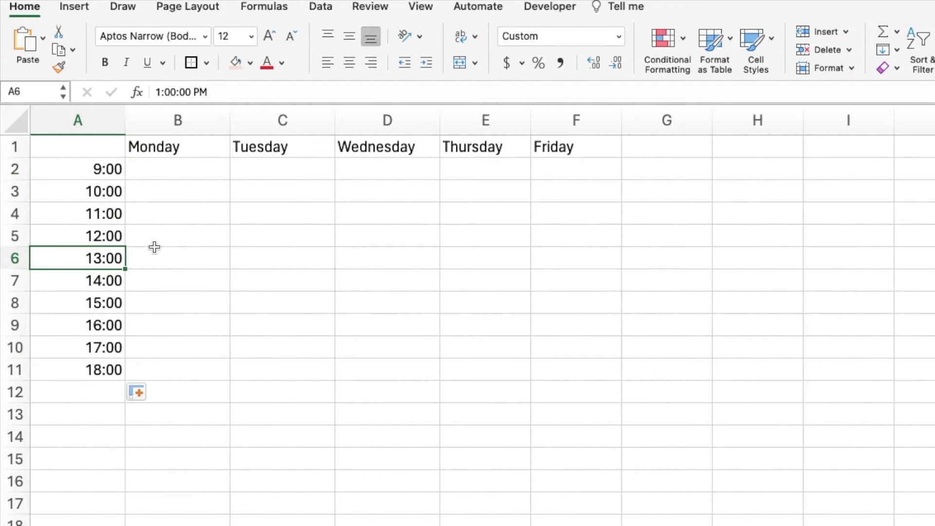
pyautogui.moveTo(107, 260); pyautogui.dragTo(102, 349)
pyautogui.click(104, 260)
pyautogui.write('1:00')
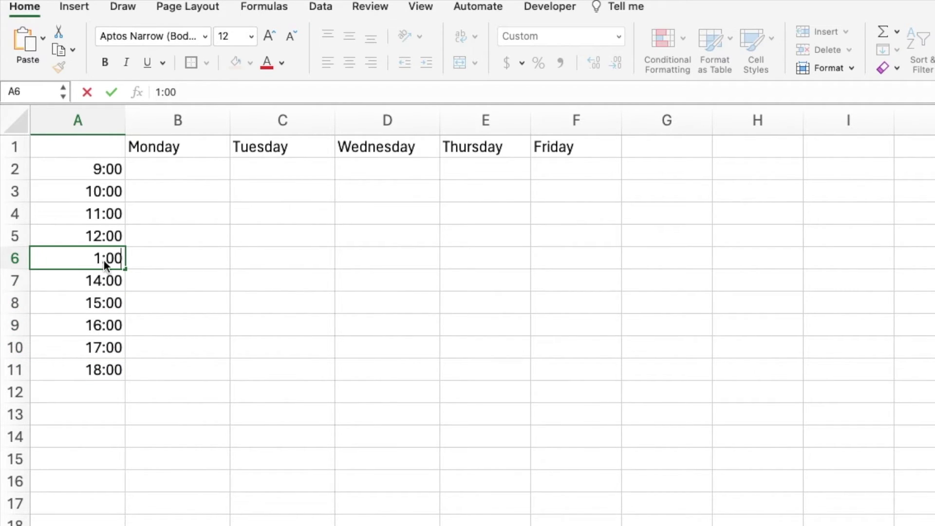
pyautogui.press('Return')
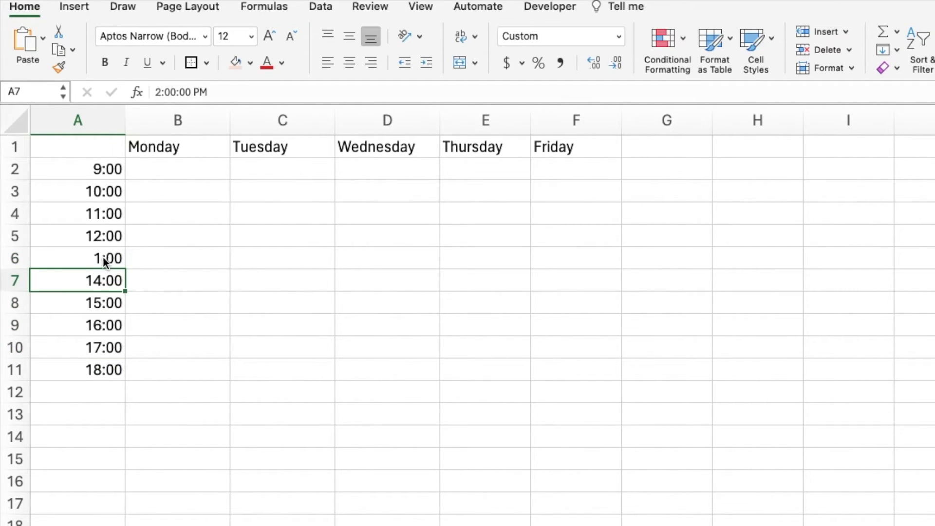
pyautogui.write('2:00')
pyautogui.press('Return')
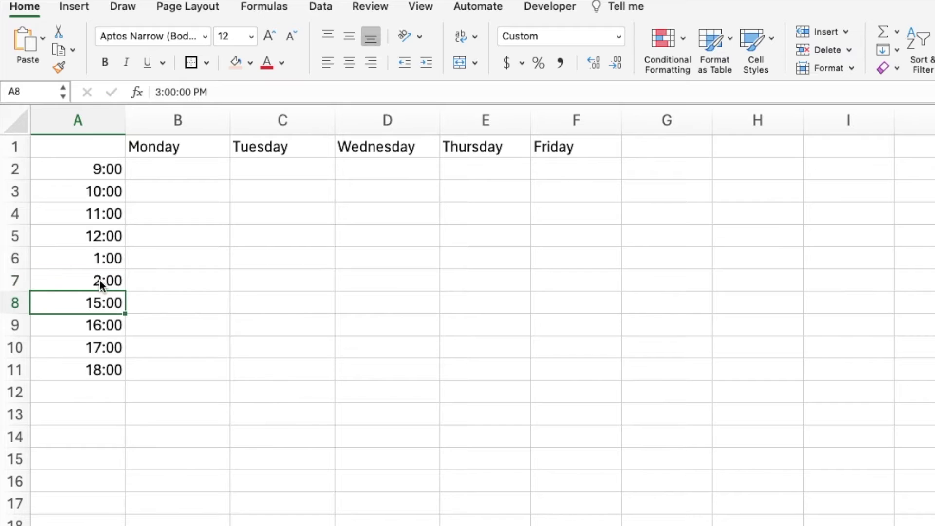
pyautogui.moveTo(106, 259); pyautogui.dragTo(126, 356)
pyautogui.click(88, 368)
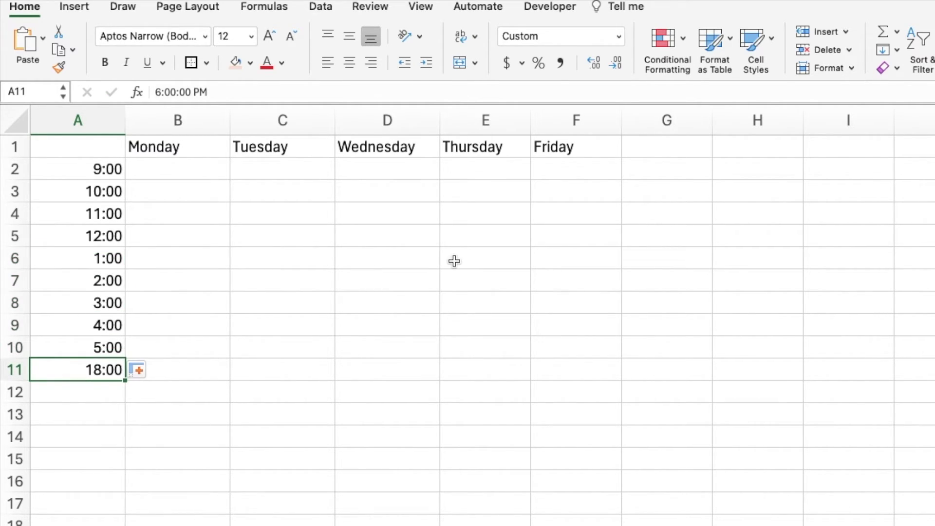
# - Delete the extra times below 3:00 so column A lists 9:00 through 3:00
pyautogui.press('Delete')
pyautogui.moveTo(292, 280); pyautogui.dragTo(292, 263)
pyautogui.click(87, 349)
pyautogui.press('Delete')
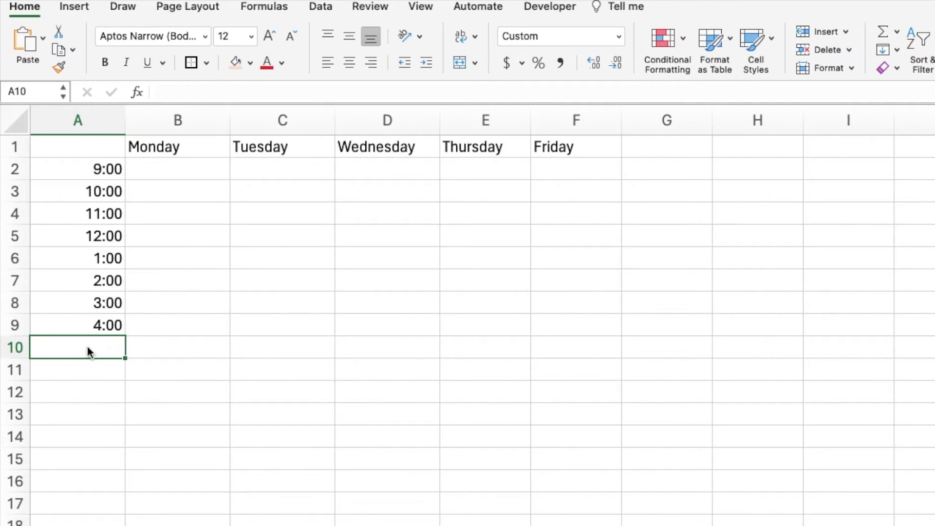
pyautogui.click(95, 320)
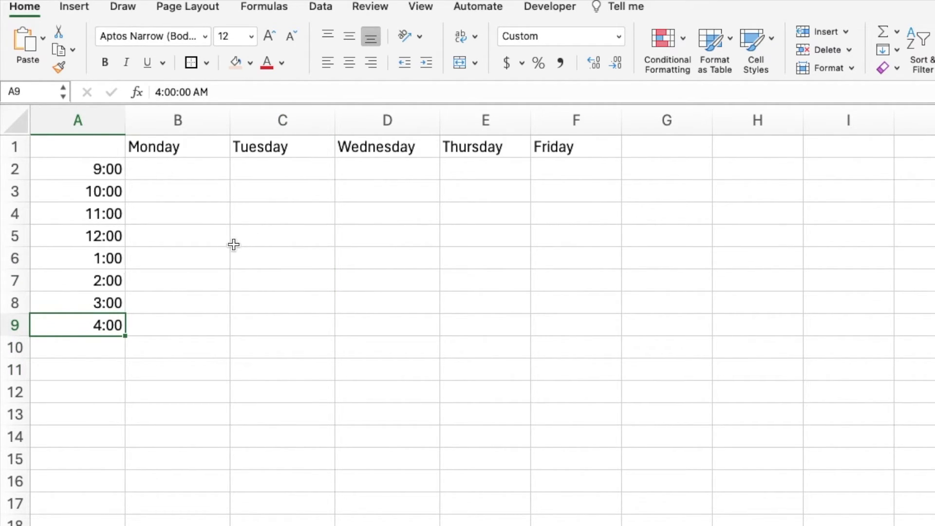
pyautogui.click(204, 176)
pyautogui.click(107, 309)
pyautogui.click(108, 323)
pyautogui.press('Delete')
pyautogui.click(241, 257)
pyautogui.click(195, 170)
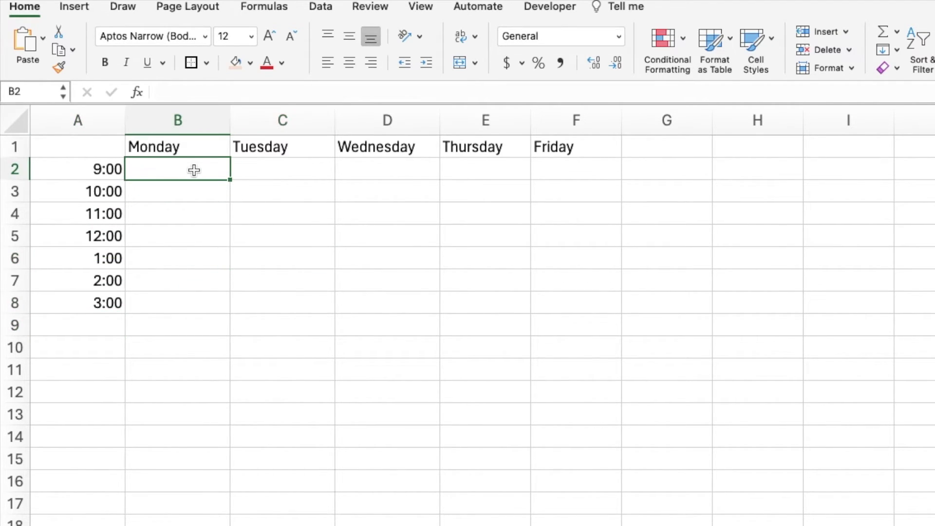
# - Add an outside border to the timetable and shift it down one row and right one column
pyautogui.moveTo(107, 146); pyautogui.dragTo(551, 299)
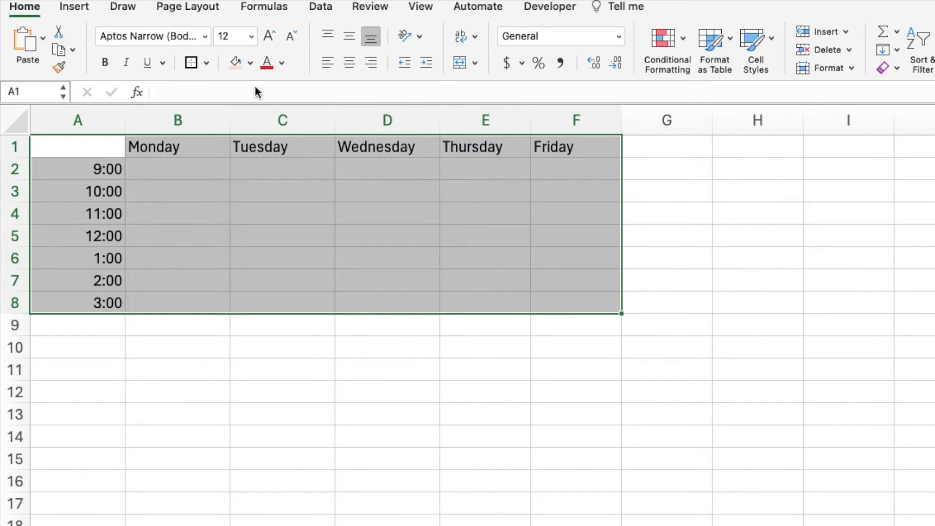
pyautogui.click(191, 63)
pyautogui.click(604, 408)
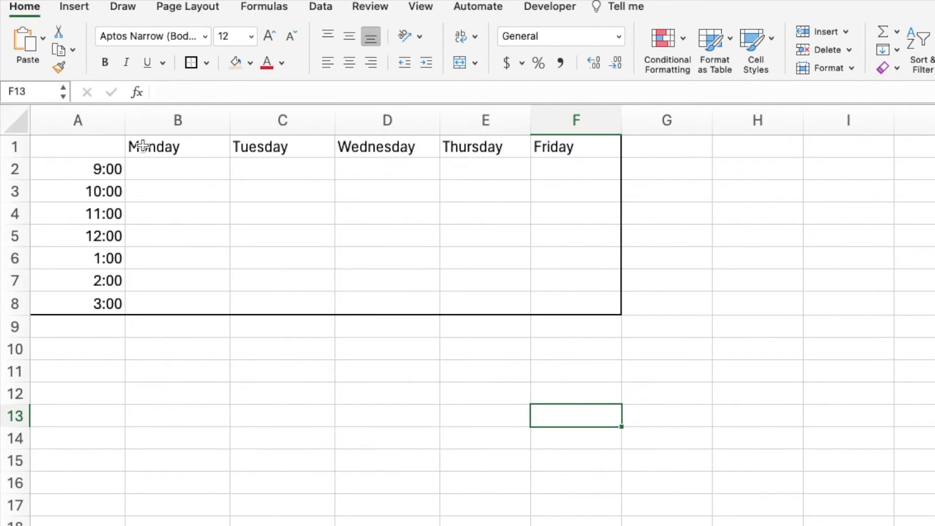
pyautogui.moveTo(97, 146); pyautogui.dragTo(626, 331)
pyautogui.click(609, 414)
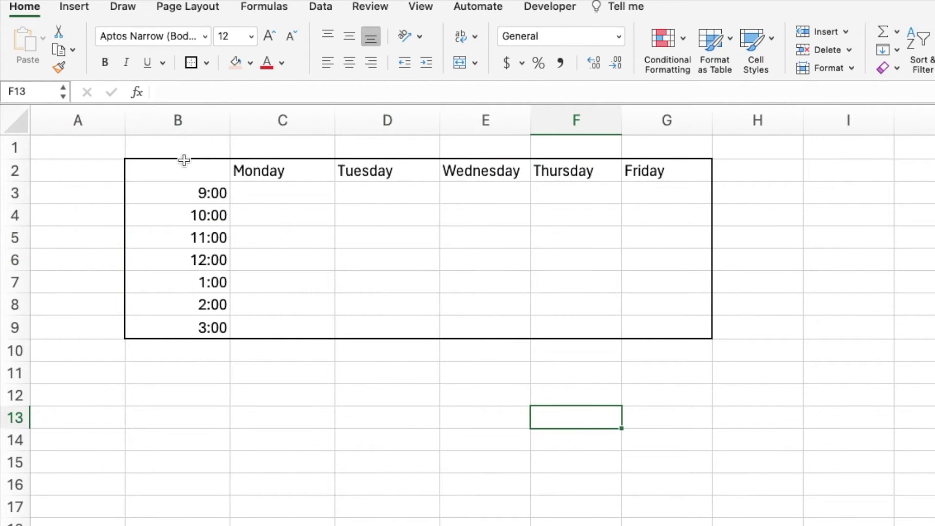
# - Apply All Borders so every timetable cell is outlined
pyautogui.moveTo(180, 168); pyautogui.dragTo(626, 169)
pyautogui.moveTo(226, 168); pyautogui.dragTo(672, 171)
pyautogui.click(203, 65)
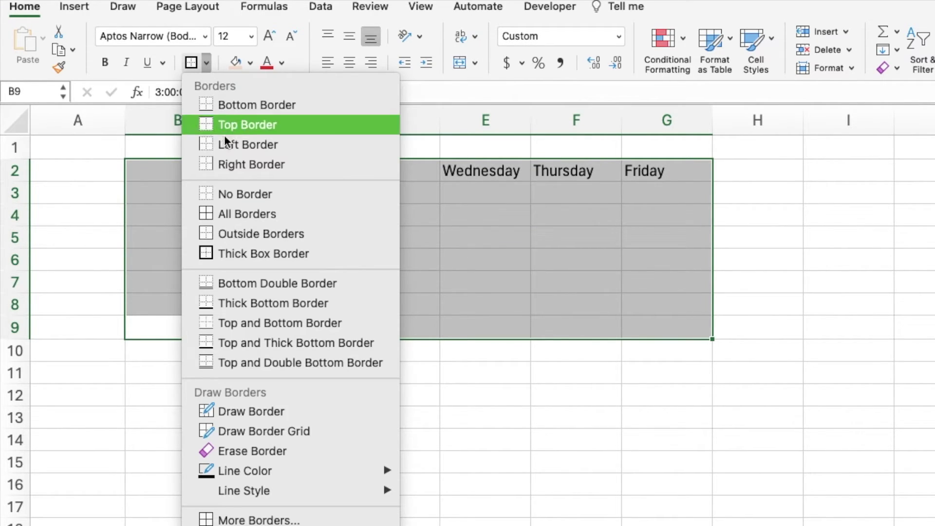
pyautogui.click(243, 212)
pyautogui.click(839, 295)
# - Put a Thick Box Border around the whole grid B2:G9
pyautogui.moveTo(659, 323); pyautogui.dragTo(192, 171)
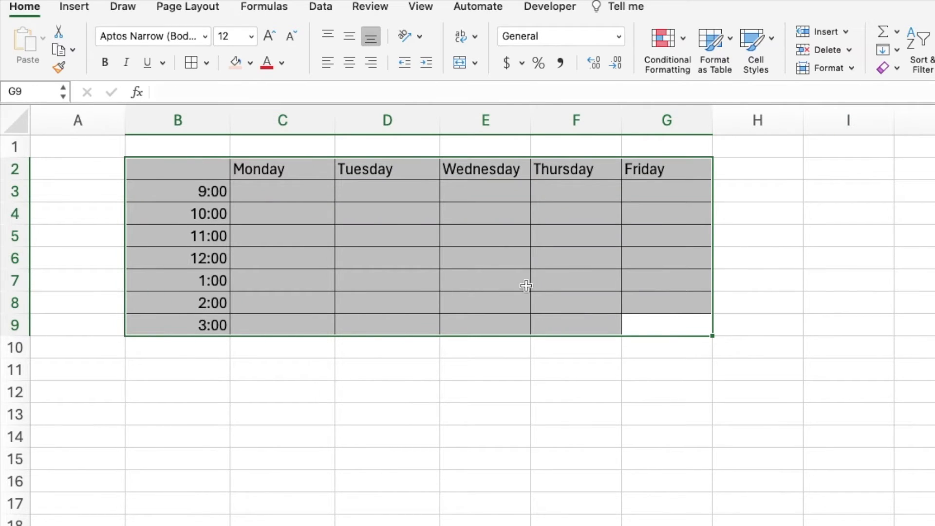
pyautogui.click(206, 62)
pyautogui.click(247, 253)
pyautogui.click(761, 275)
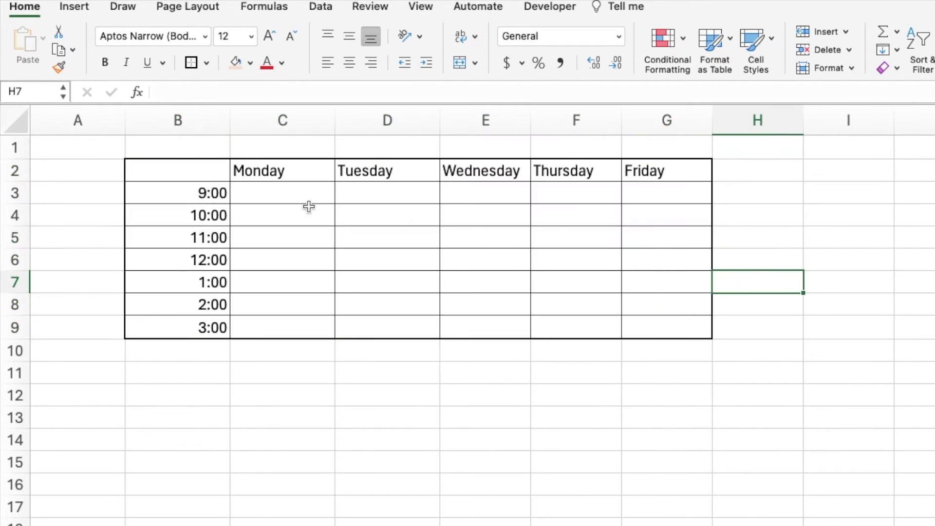
# - Give the weekday header row C2:G2 its own Thick Box Border
pyautogui.moveTo(258, 170); pyautogui.dragTo(632, 171)
pyautogui.click(191, 62)
pyautogui.click(217, 204)
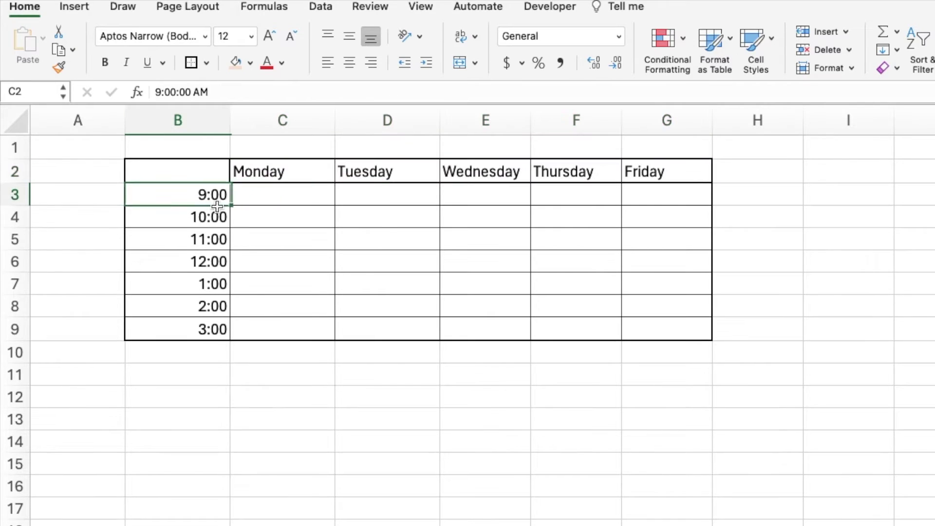
pyautogui.moveTo(216, 206); pyautogui.dragTo(205, 327)
pyautogui.click(475, 196)
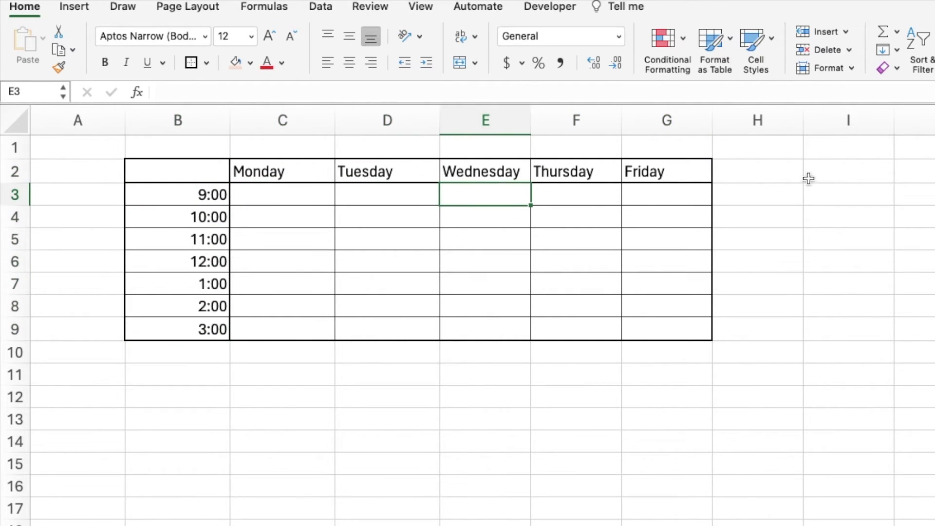
pyautogui.moveTo(227, 195); pyautogui.dragTo(223, 330)
pyautogui.click(278, 197)
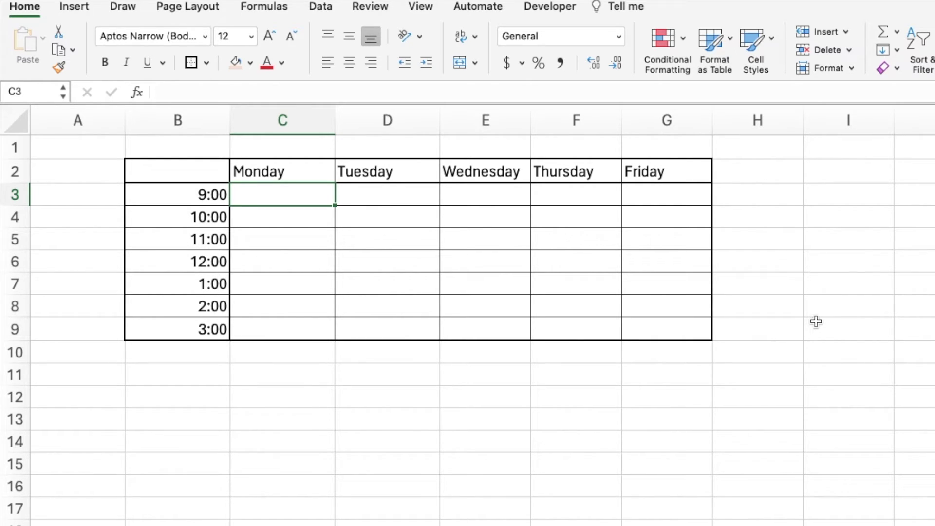
# - Type Math, English, History and Lunch into Monday's slots C3:C6
pyautogui.write('Math')
pyautogui.press('Return')
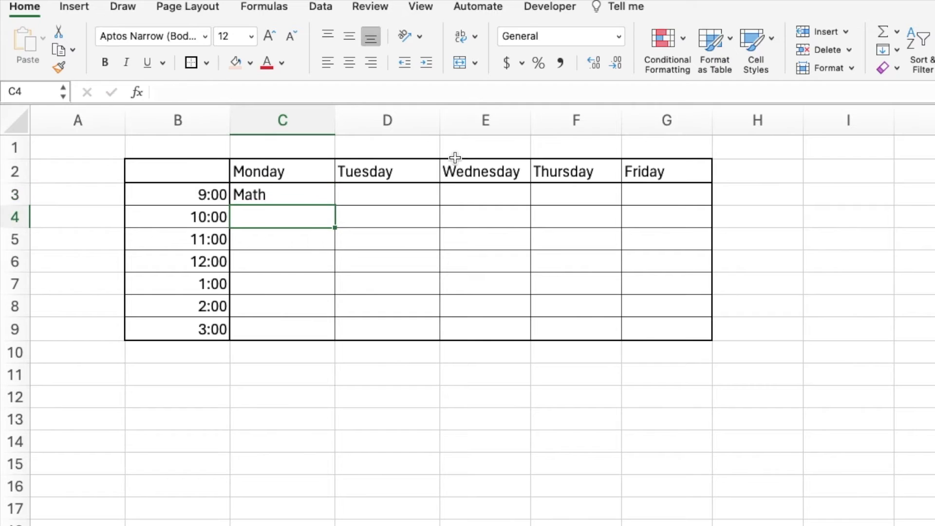
pyautogui.write('English')
pyautogui.press('Return')
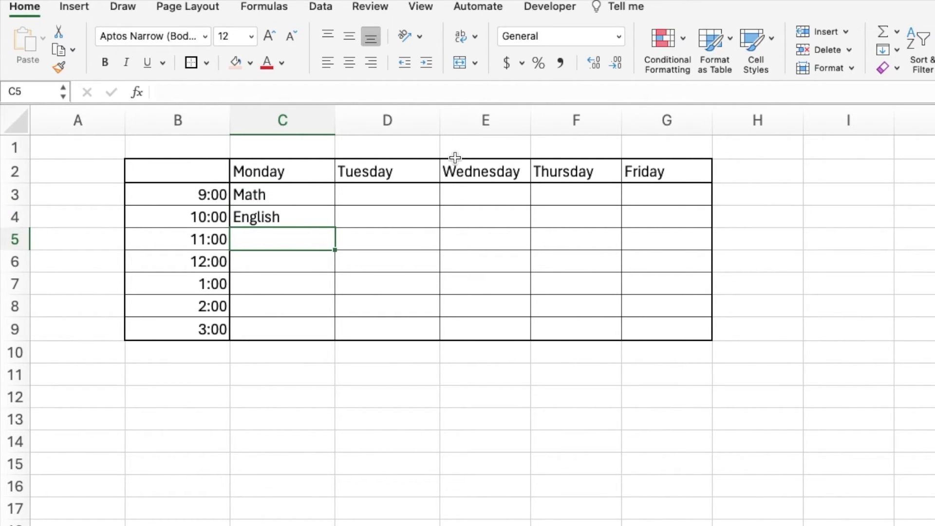
pyautogui.write('History')
pyautogui.press('Return')
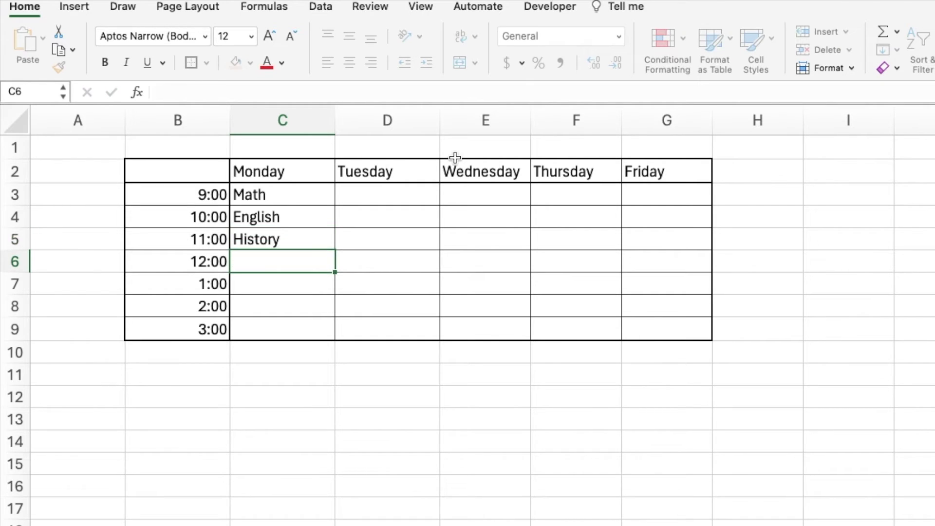
pyautogui.write('Lunch')
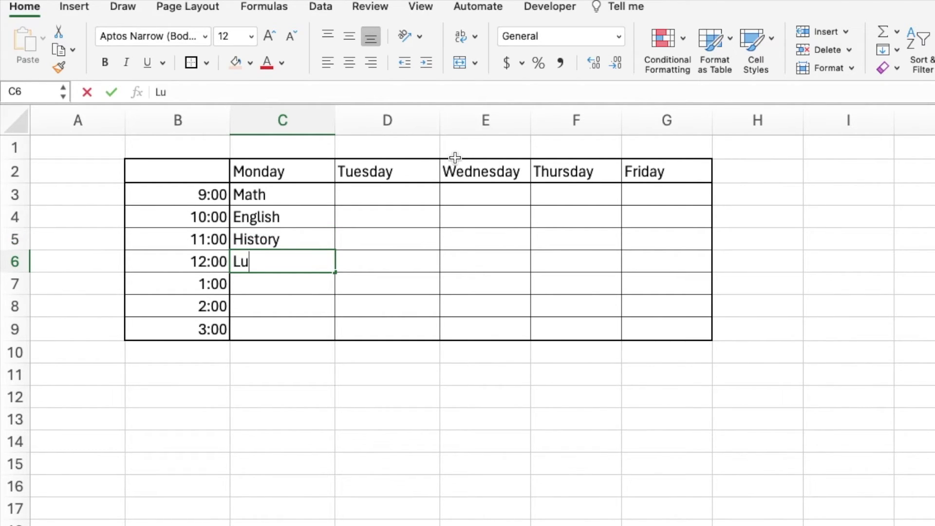
pyautogui.press('Return')
# - Copy Lunch across C6:G6, fill the row black and make its text white
pyautogui.click(294, 258)
pyautogui.moveTo(336, 271); pyautogui.dragTo(706, 269)
pyautogui.click(802, 271)
pyautogui.moveTo(247, 265); pyautogui.dragTo(663, 262)
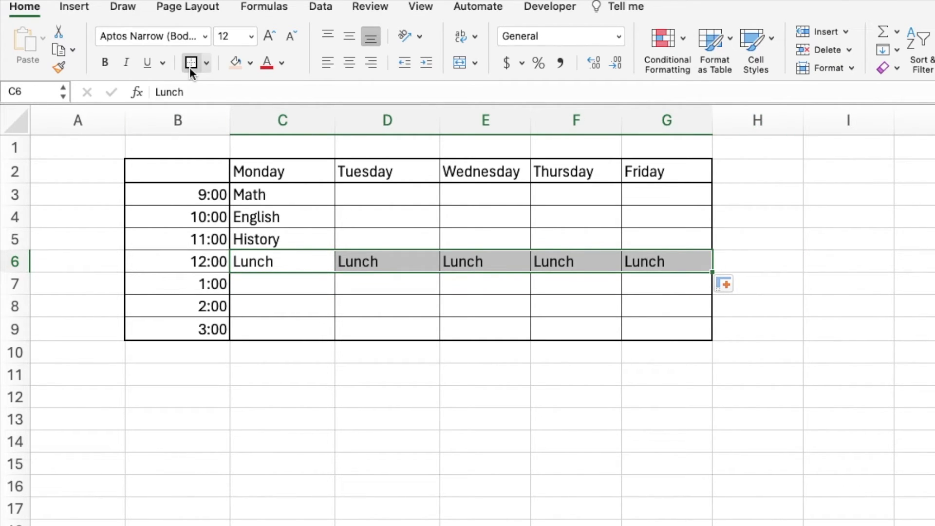
pyautogui.click(248, 63)
pyautogui.click(253, 77)
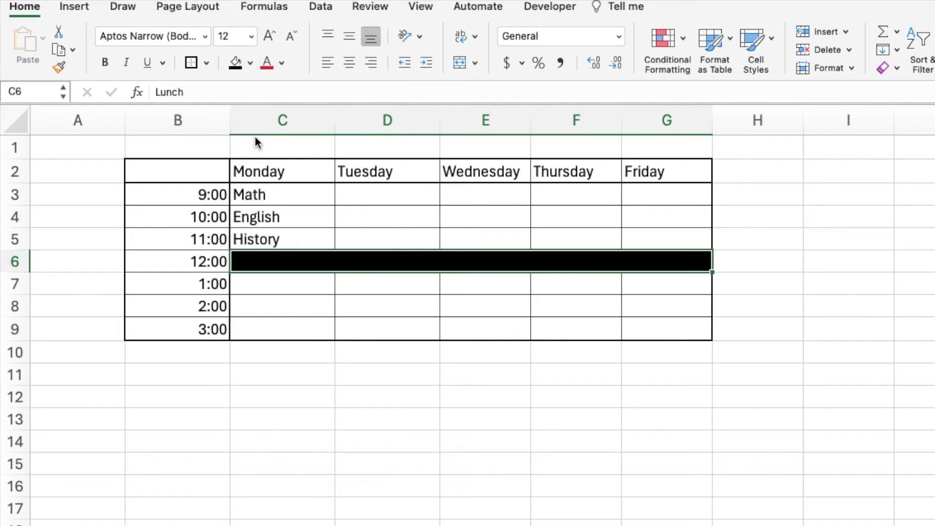
pyautogui.click(281, 63)
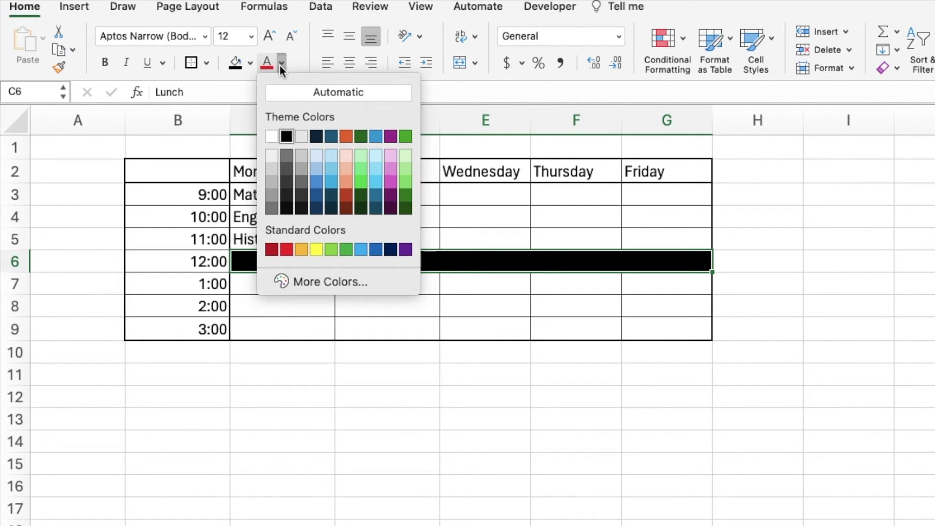
pyautogui.click(273, 141)
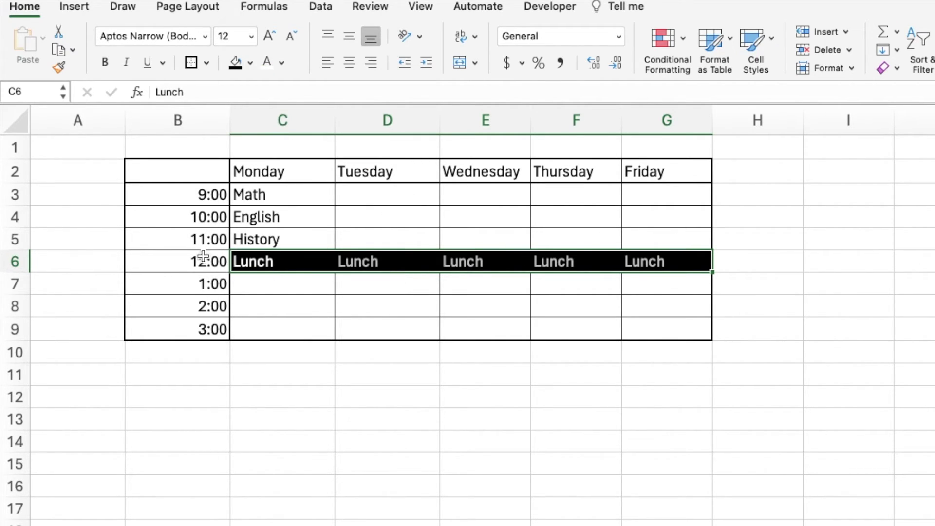
# - Give the time column B3:B9 white text and a dark gray fill
pyautogui.click(754, 266)
pyautogui.moveTo(178, 327); pyautogui.dragTo(168, 197)
pyautogui.click(267, 63)
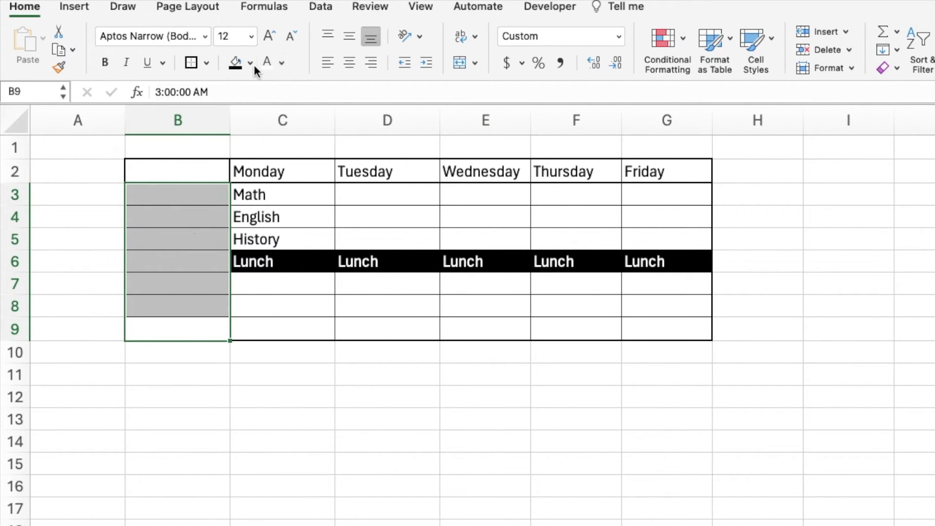
pyautogui.click(249, 63)
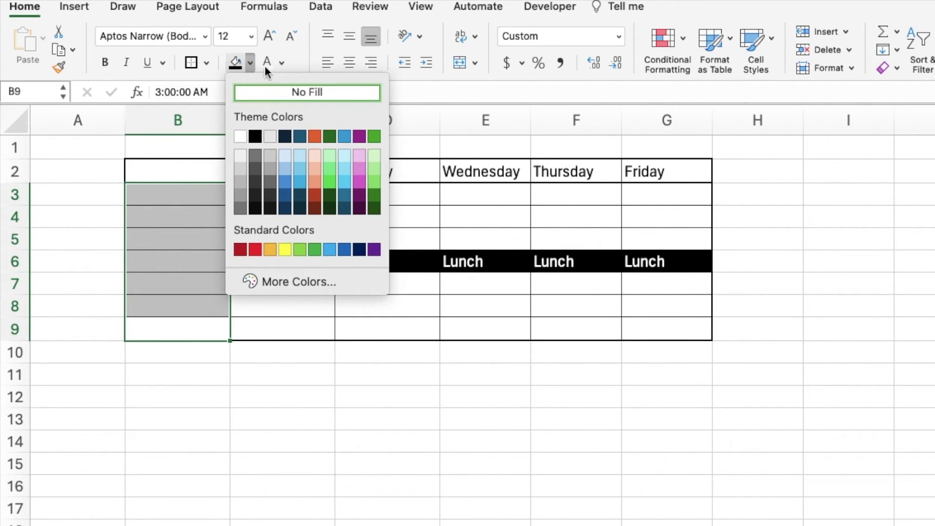
pyautogui.click(241, 195)
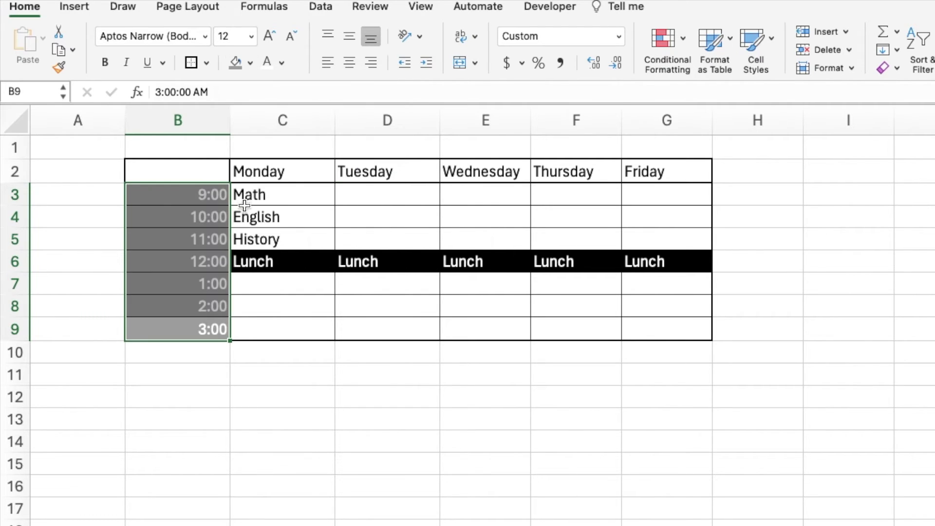
pyautogui.click(338, 240)
# - Darken the time column's gray fill and apply the same dark fill to header row C2:G2 and corner B2
pyautogui.moveTo(202, 331); pyautogui.dragTo(209, 194)
pyautogui.click(249, 63)
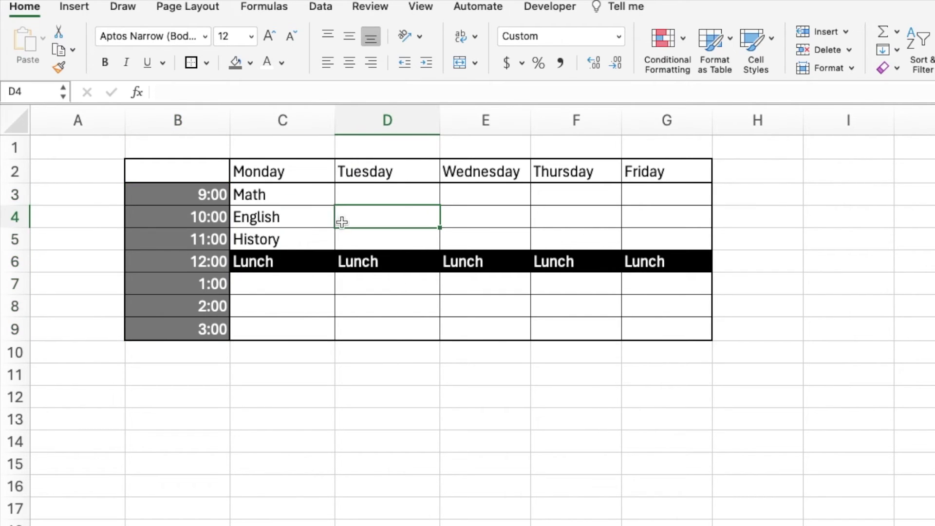
pyautogui.moveTo(210, 195); pyautogui.dragTo(208, 292)
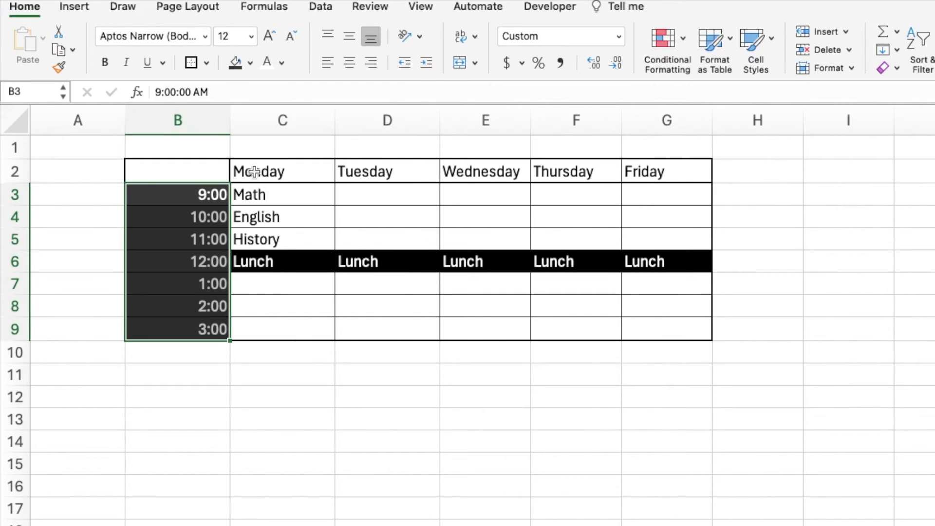
pyautogui.moveTo(254, 172); pyautogui.dragTo(691, 170)
pyautogui.click(235, 63)
pyautogui.press('Left')
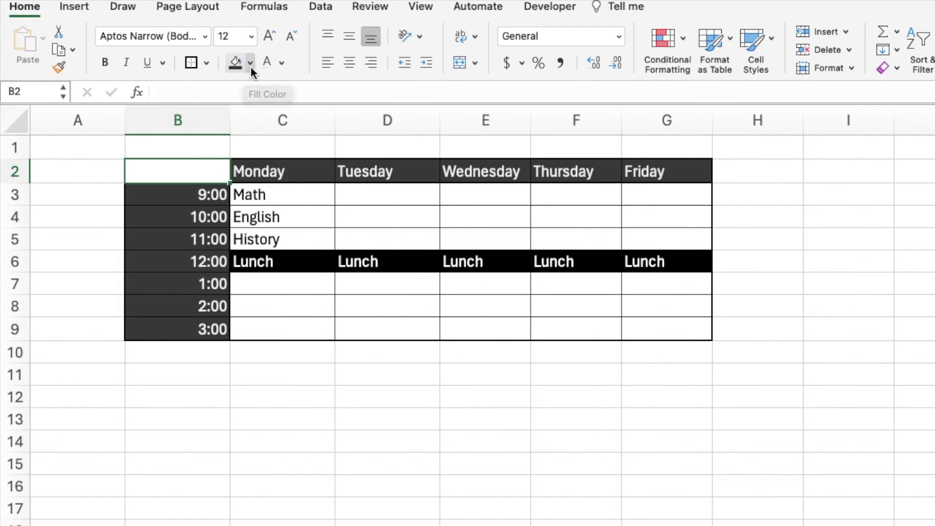
pyautogui.click(236, 62)
pyautogui.click(282, 285)
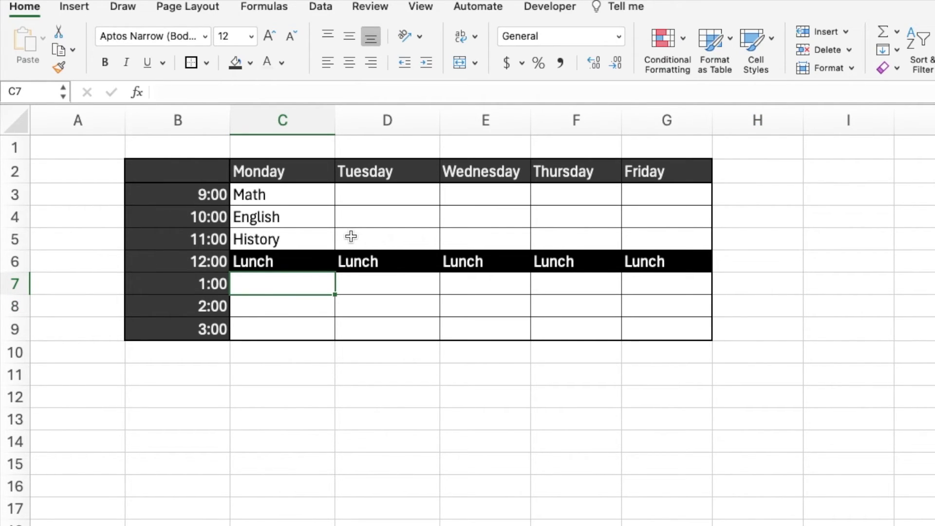
# - Enter IT, Accounting and Sport in Monday's 1:00, 2:00 and 3:00 slots C7:C9
pyautogui.write('IT')
pyautogui.hotkey('shift', 'Return')
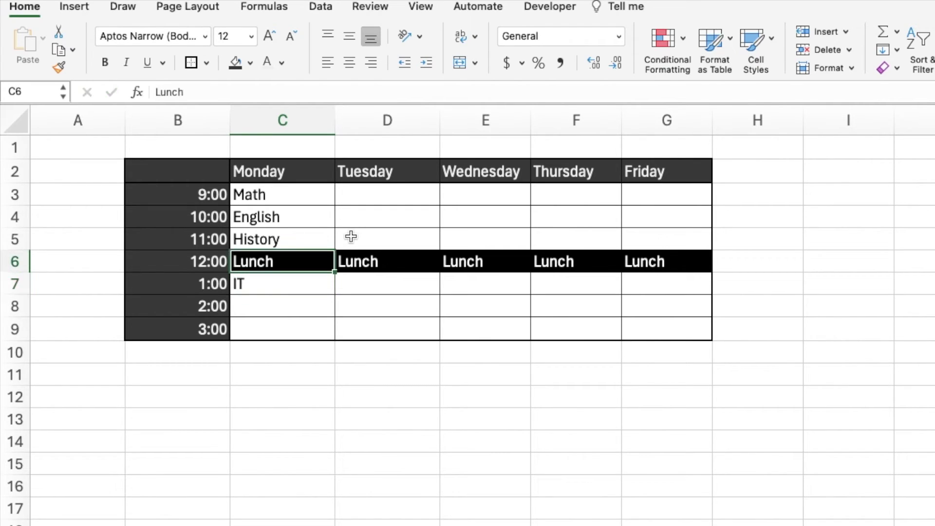
pyautogui.press('Down')
pyautogui.press('Down')
pyautogui.write('Accounting')
pyautogui.press('Return')
pyautogui.write('P')
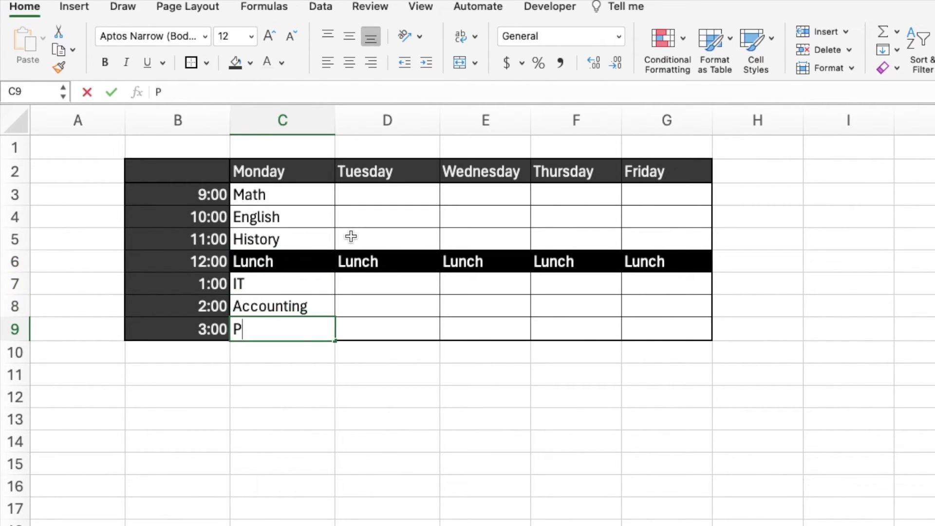
pyautogui.press('BackSpace')
pyautogui.write('Sport')
pyautogui.press('Return')
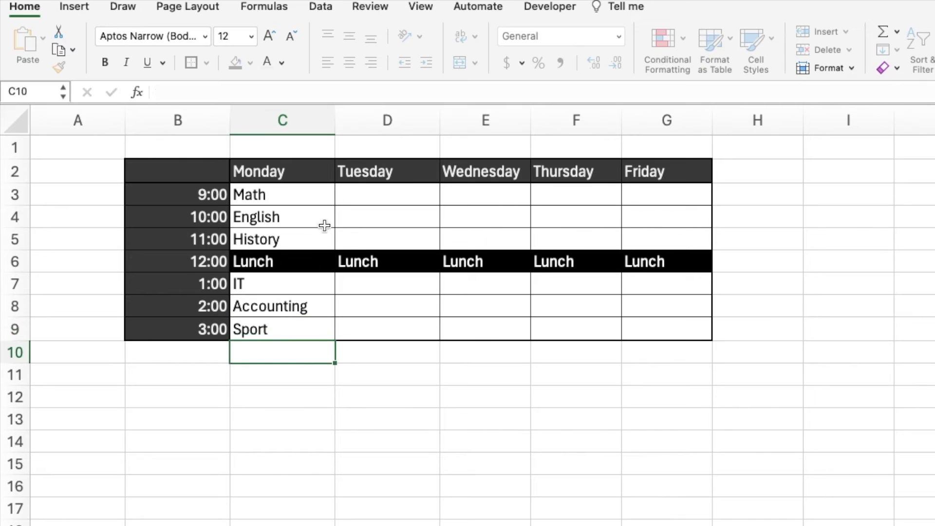
pyautogui.click(327, 196)
pyautogui.click(250, 62)
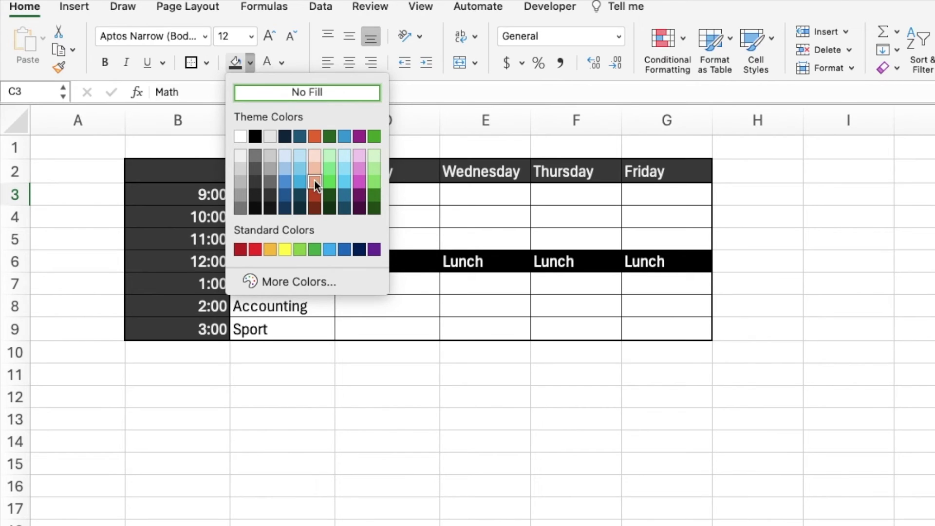
# - Fill Monday's Math cell orange, English blue and History green
pyautogui.click(317, 137)
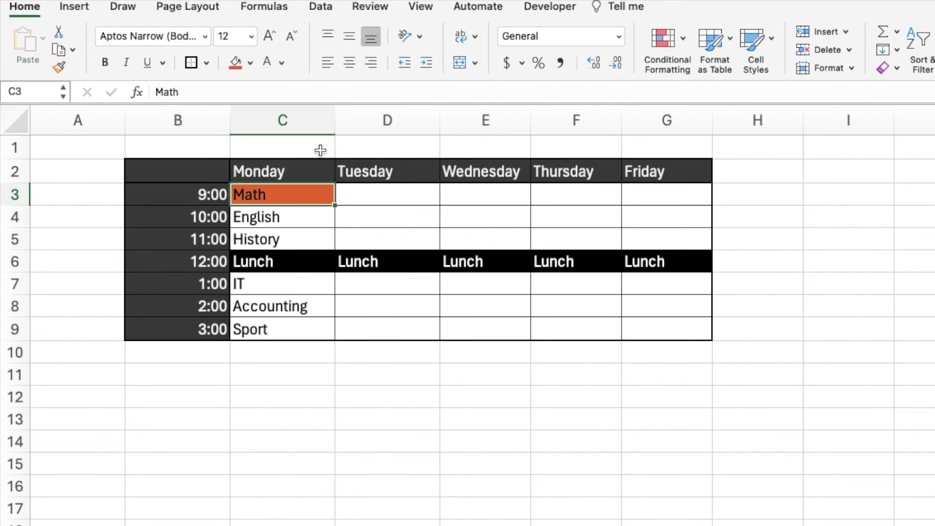
pyautogui.click(294, 217)
pyautogui.click(250, 62)
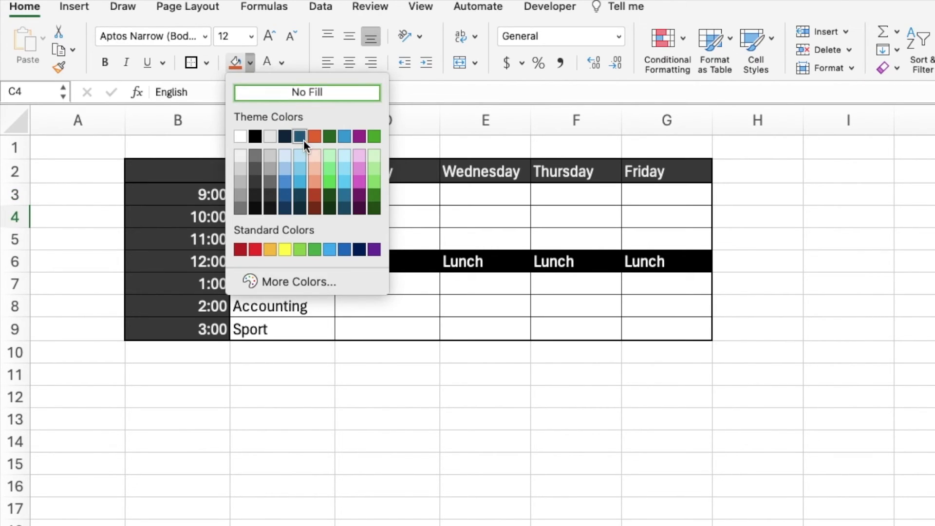
pyautogui.click(341, 136)
pyautogui.click(275, 238)
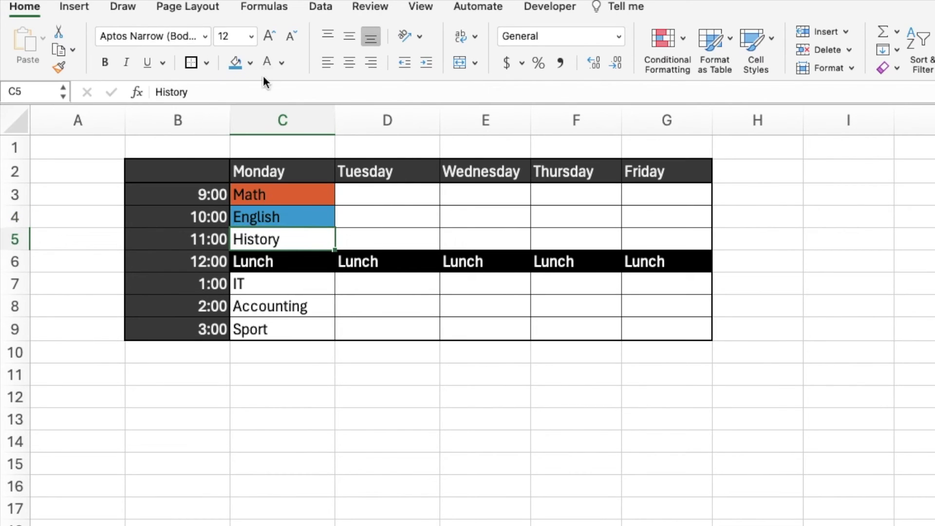
pyautogui.click(250, 63)
pyautogui.click(374, 136)
# - Fill Monday's IT cell purple, Accounting light grey and Sport yellow, then adjust column A's width
pyautogui.click(302, 284)
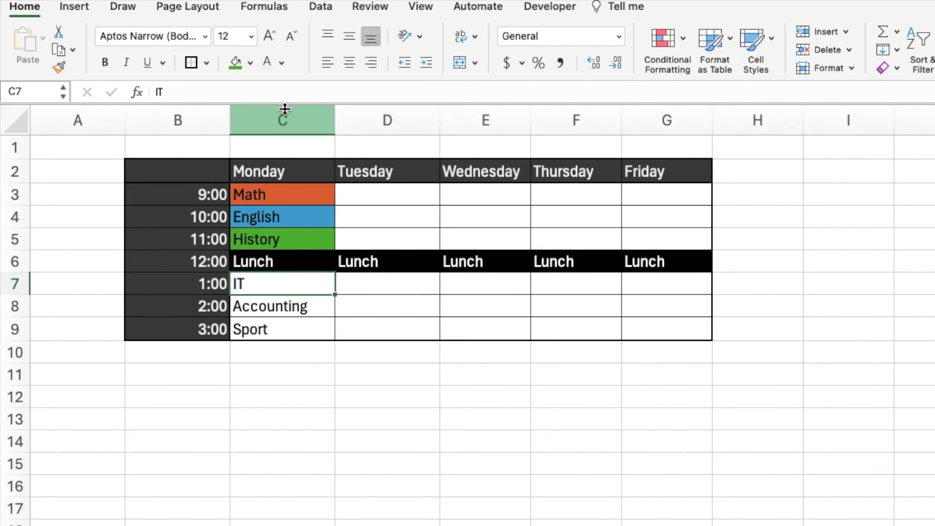
pyautogui.click(250, 63)
pyautogui.click(359, 137)
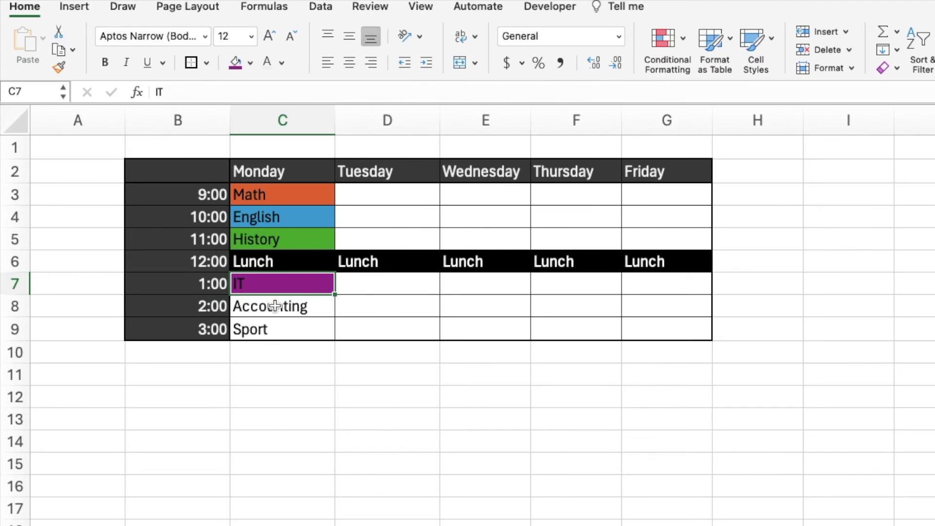
pyautogui.click(271, 307)
pyautogui.click(250, 64)
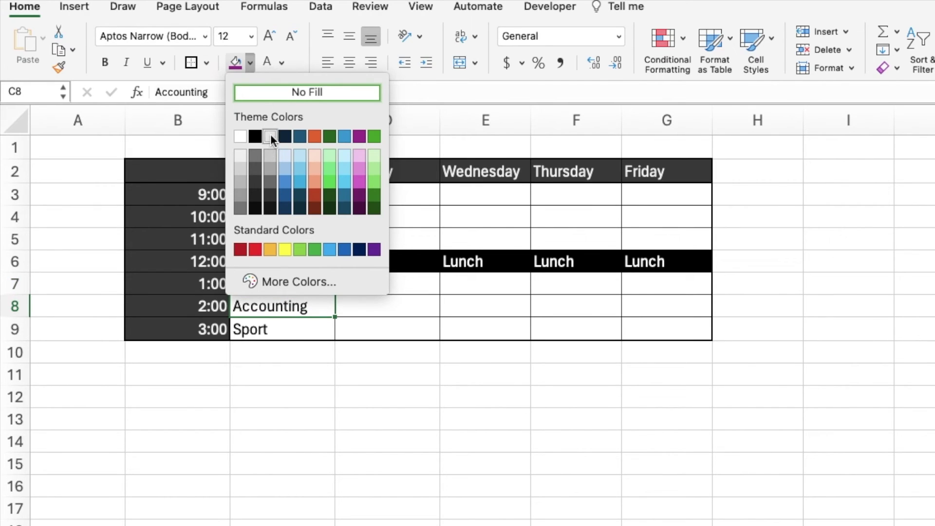
pyautogui.click(271, 137)
pyautogui.click(287, 336)
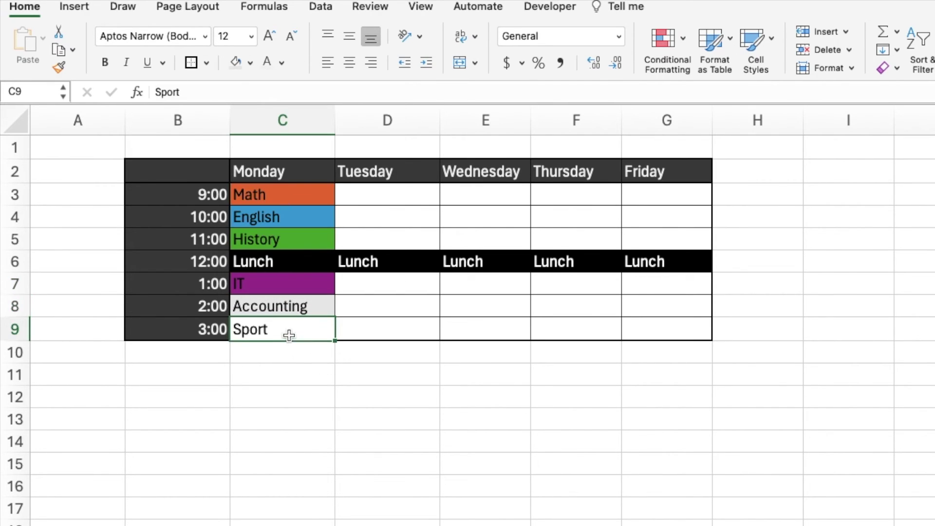
pyautogui.click(243, 61)
pyautogui.click(250, 62)
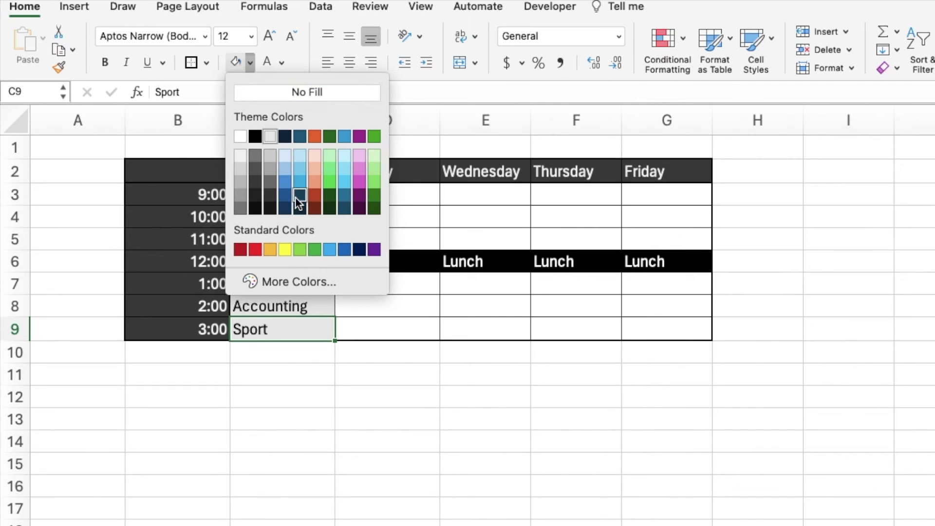
pyautogui.click(286, 249)
pyautogui.click(372, 308)
pyautogui.click(757, 374)
pyautogui.moveTo(125, 120); pyautogui.dragTo(145, 120)
# - Narrow the time column B, Monday column C and Tuesday column D
pyautogui.moveTo(250, 118); pyautogui.dragTo(210, 118)
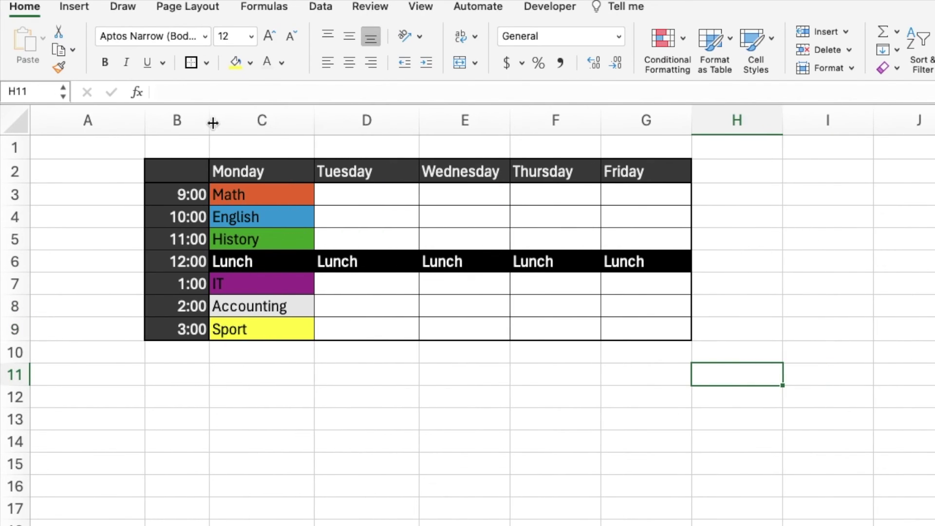
pyautogui.moveTo(313, 120); pyautogui.dragTo(331, 122)
pyautogui.moveTo(411, 119); pyautogui.dragTo(400, 120)
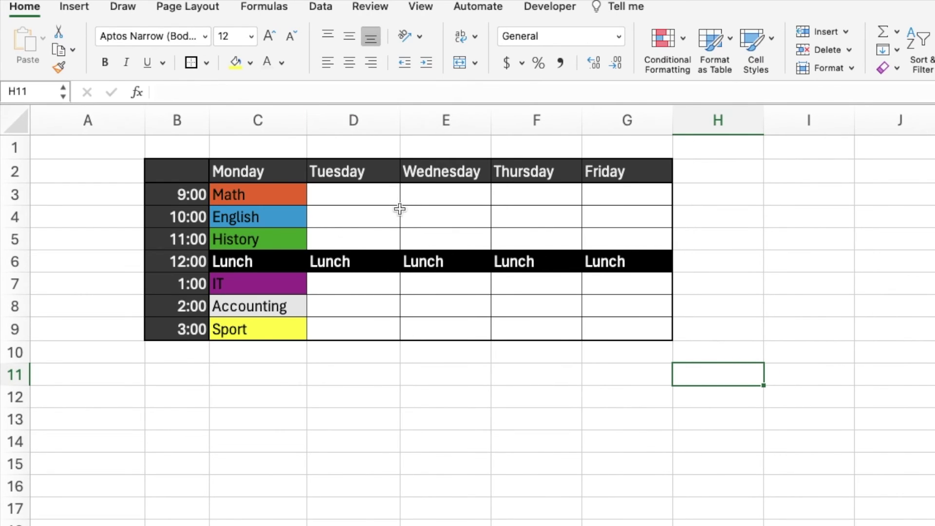
# - Type Tuesday through Friday's subjects into columns D–G, starting Tuesday with English, History, IT
pyautogui.moveTo(394, 202); pyautogui.dragTo(362, 195)
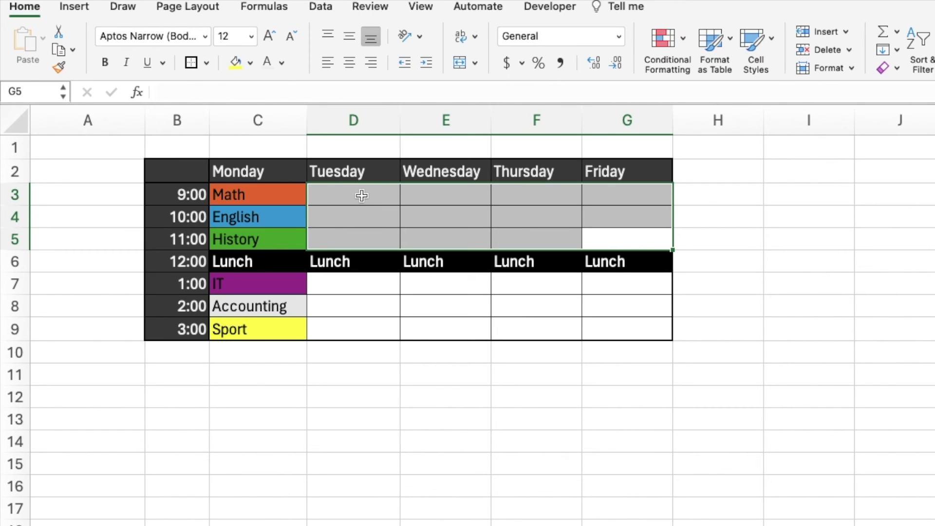
pyautogui.click(362, 196)
pyautogui.write('English History IT  Sport Math Math')
pyautogui.click(454, 194)
pyautogui.write('IT Sport Sport  H')
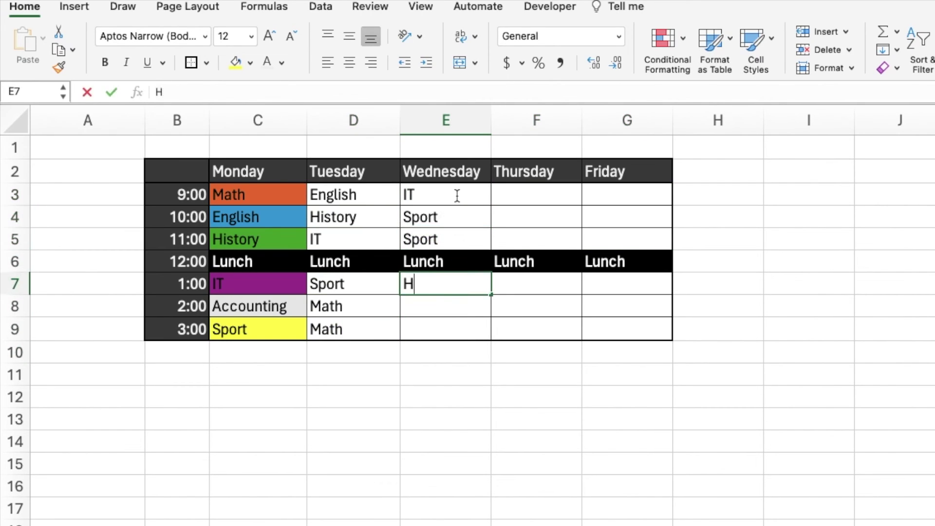
pyautogui.write('istory')
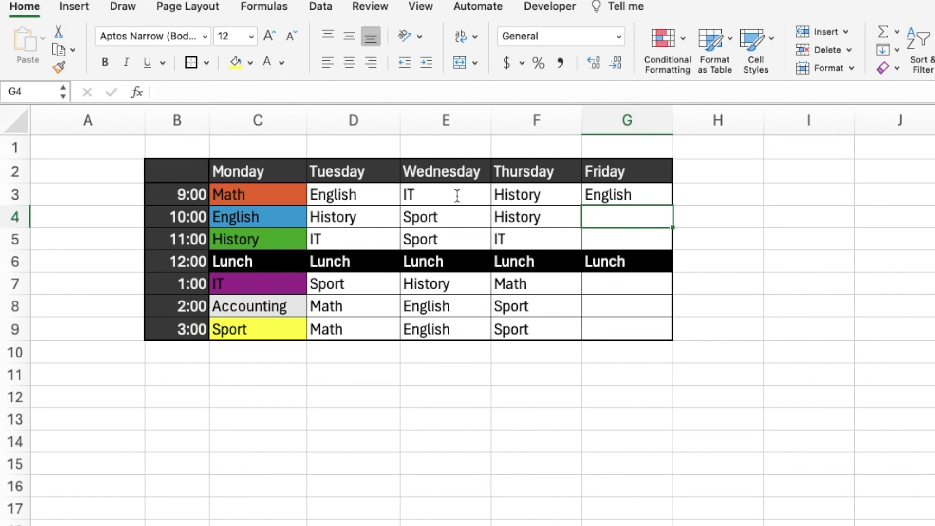
pyautogui.write(' English English  History History IT  Math Sport Sport  English English History  IT Accounting Accounting')
pyautogui.moveTo(627, 329); pyautogui.dragTo(627, 306)
pyautogui.click(250, 62)
# - Colour Friday's lessons: Accounting light grey, IT purple, History green and English blue
pyautogui.click(243, 156)
pyautogui.click(809, 239)
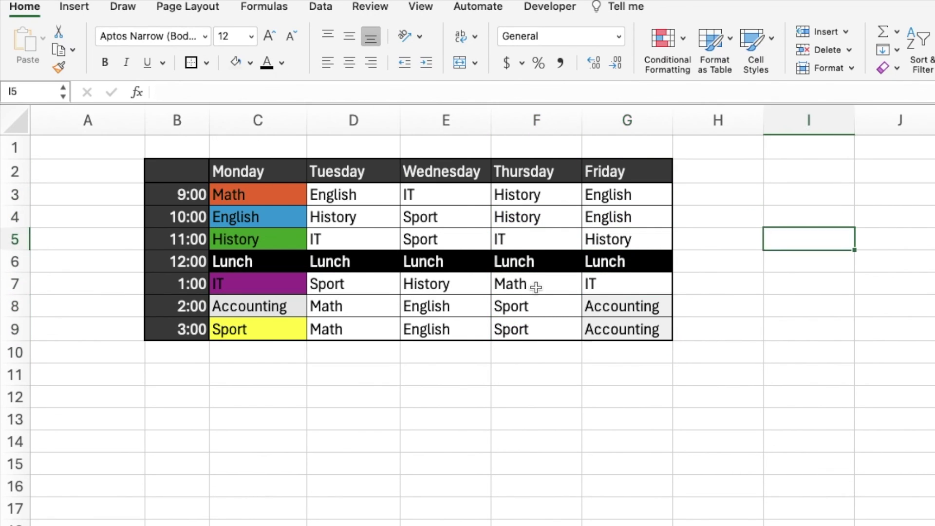
pyautogui.click(627, 283)
pyautogui.click(250, 63)
pyautogui.click(372, 224)
pyautogui.click(627, 239)
pyautogui.click(250, 62)
pyautogui.click(313, 224)
# - Fill Thursday's two morning History lessons green and the IT lessons purple
pyautogui.moveTo(627, 216); pyautogui.dragTo(627, 194)
pyautogui.click(250, 62)
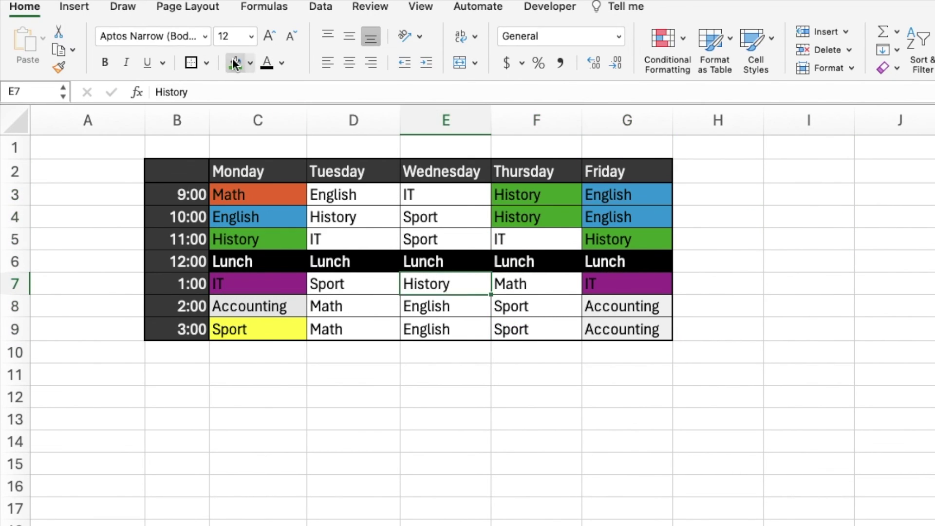
pyautogui.click(235, 62)
pyautogui.click(353, 216)
# - Colour the Sport lessons, including Tuesday's 1:00, yellow and Tuesday's 9:00 English lesson blue
pyautogui.click(235, 62)
pyautogui.click(249, 63)
pyautogui.click(371, 246)
pyautogui.moveTo(445, 216); pyautogui.dragTo(444, 239)
pyautogui.click(250, 62)
pyautogui.click(353, 284)
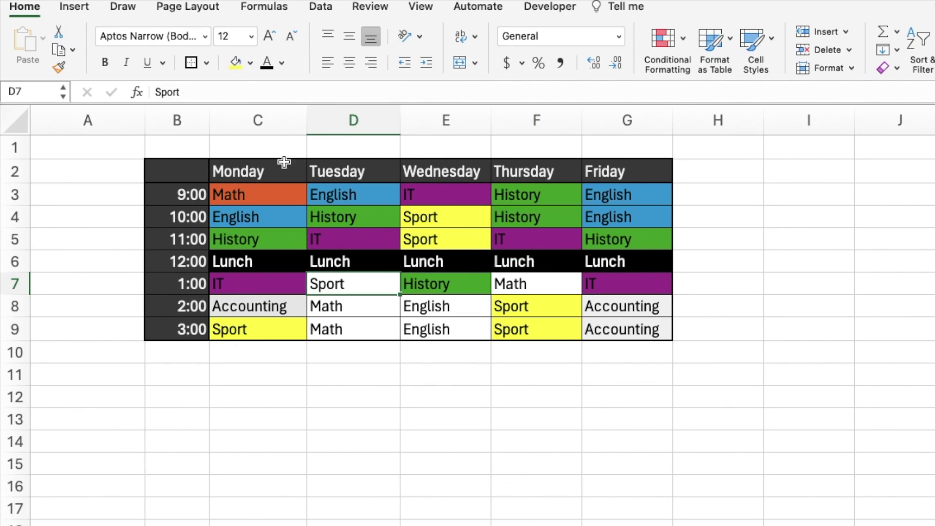
pyautogui.click(235, 62)
pyautogui.moveTo(444, 305); pyautogui.dragTo(445, 329)
pyautogui.click(250, 63)
# - Fill Thursday's 1:00 Math and Tuesday's afternoon Math orange, and Wednesday's afternoon English blue
pyautogui.click(360, 223)
pyautogui.click(536, 283)
pyautogui.click(250, 62)
pyautogui.click(337, 224)
pyautogui.moveTo(353, 305); pyautogui.dragTo(353, 329)
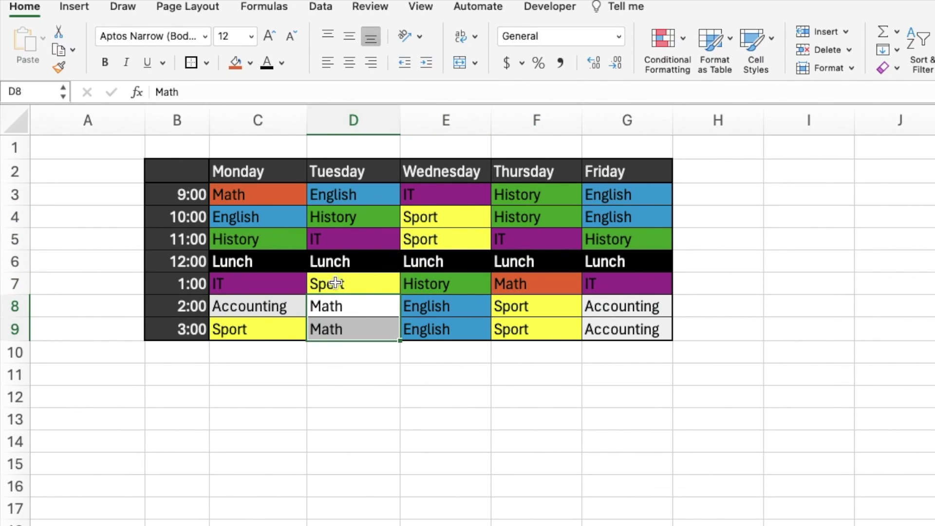
pyautogui.click(240, 68)
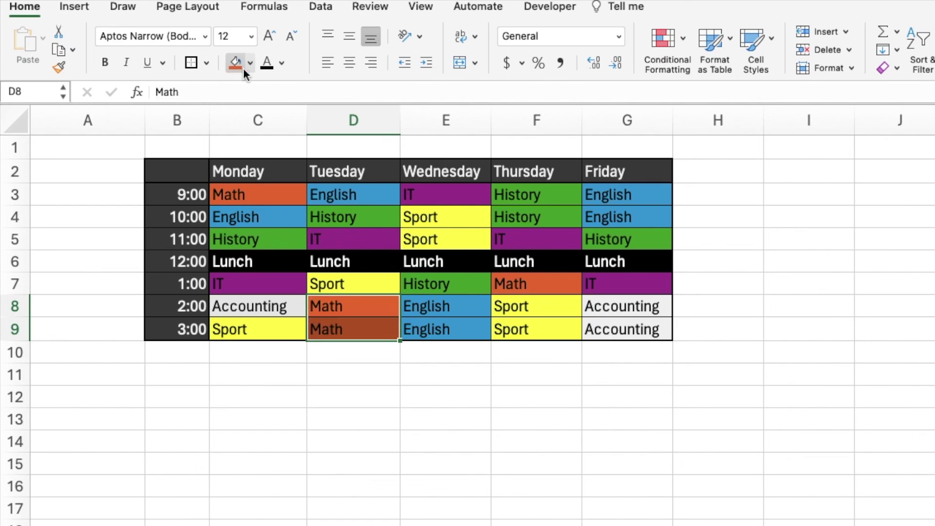
pyautogui.click(664, 244)
pyautogui.scroll(3, 375, 215)
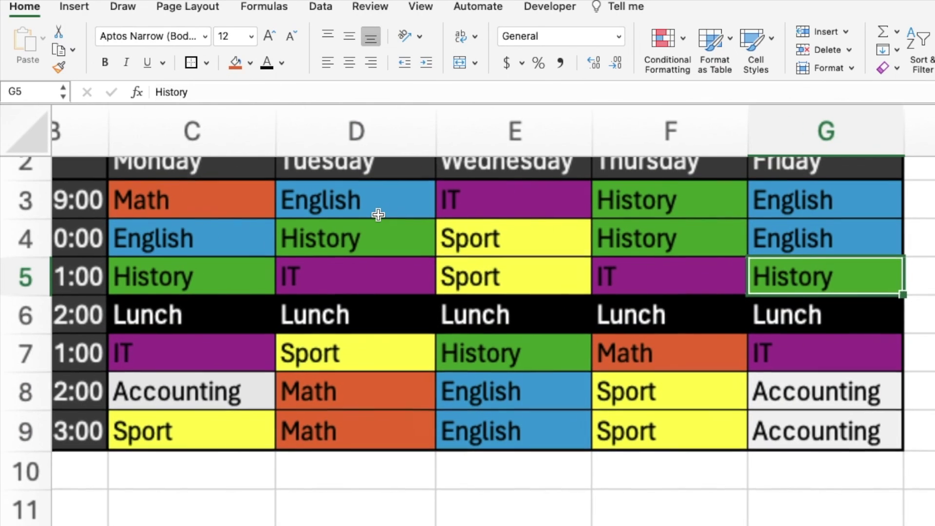
pyautogui.hscroll(-5, 378, 214)
pyautogui.scroll(2, 378, 214)
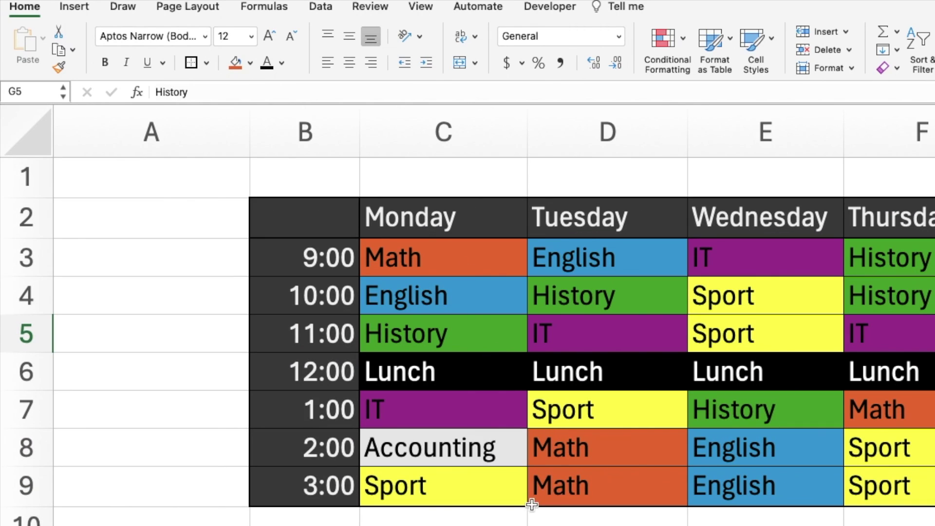
pyautogui.click(533, 525)
pyautogui.hscroll(2, 514, 315)
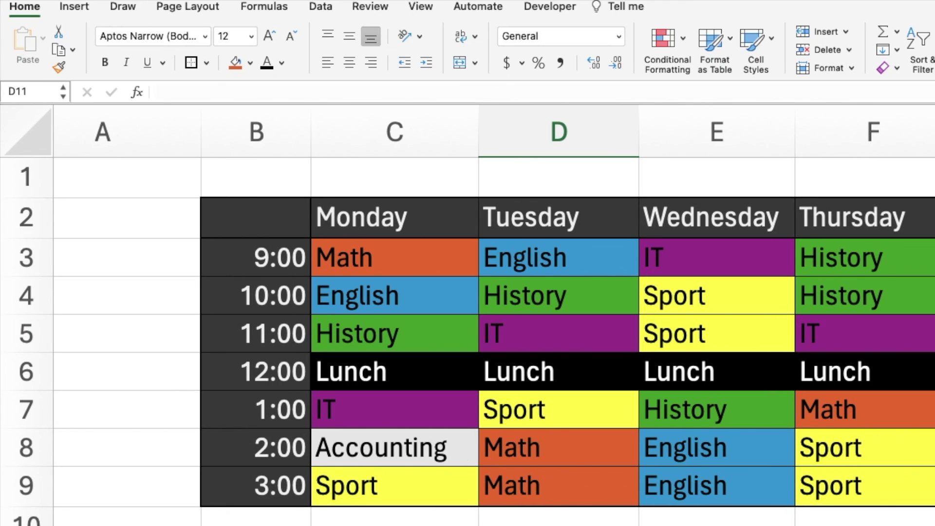